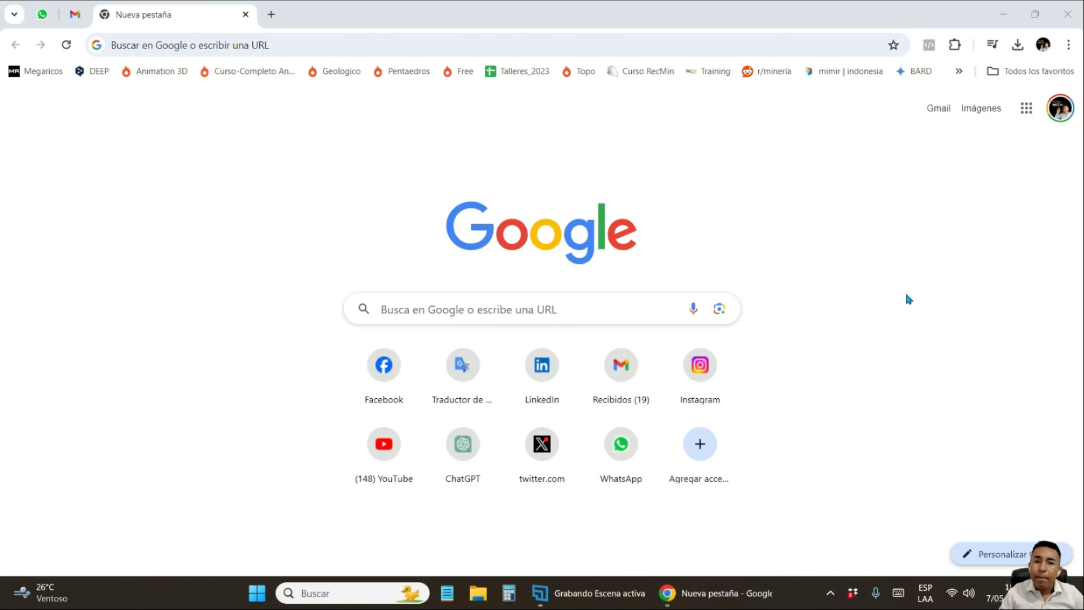
click(219, 45)
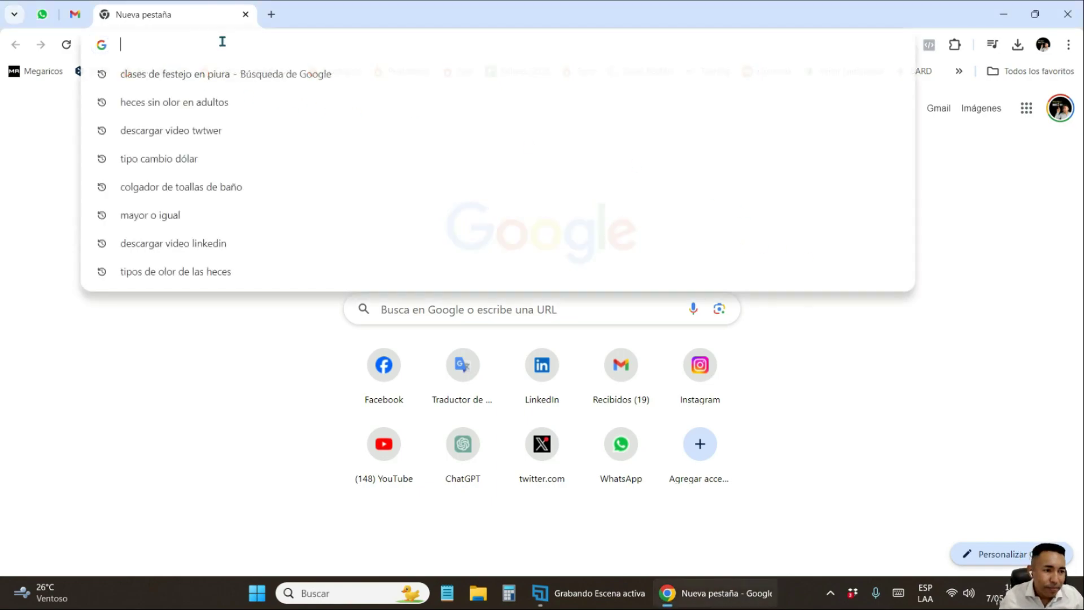
text(www)
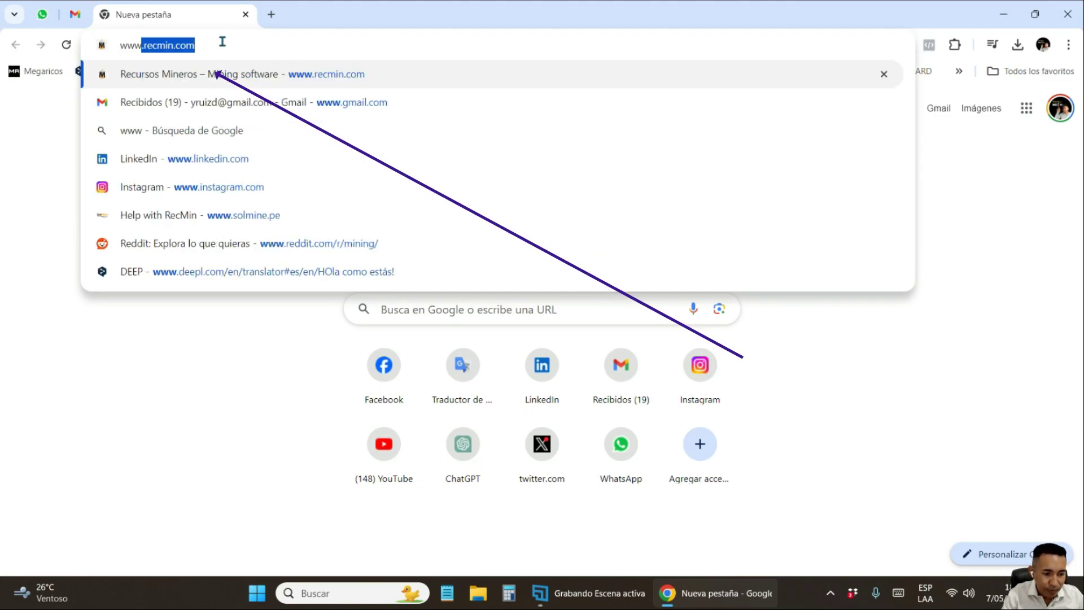
text(.recmin.c)
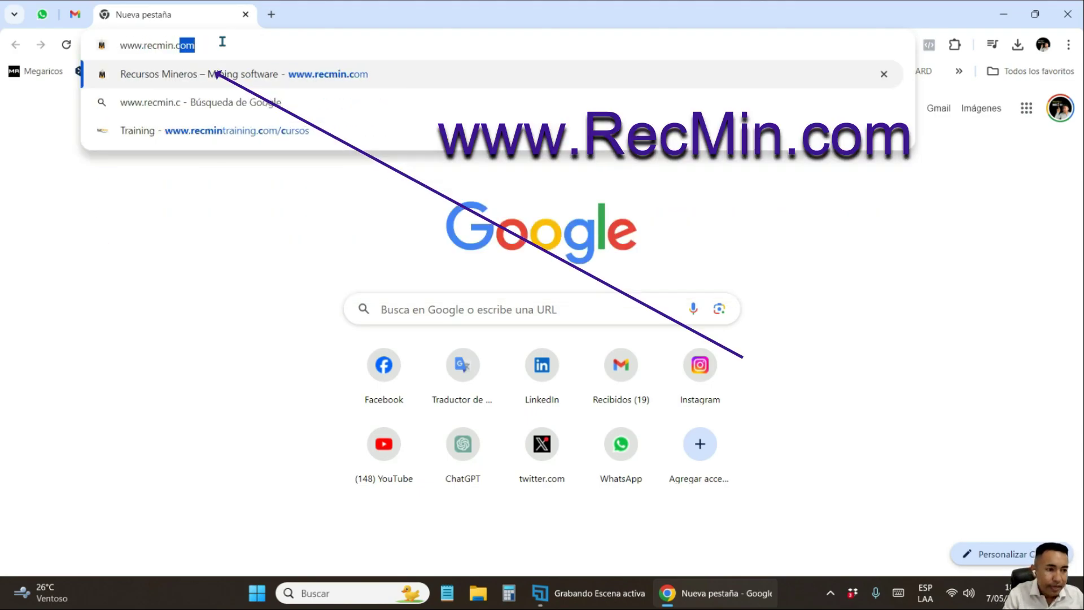
text(om)
key(Return)
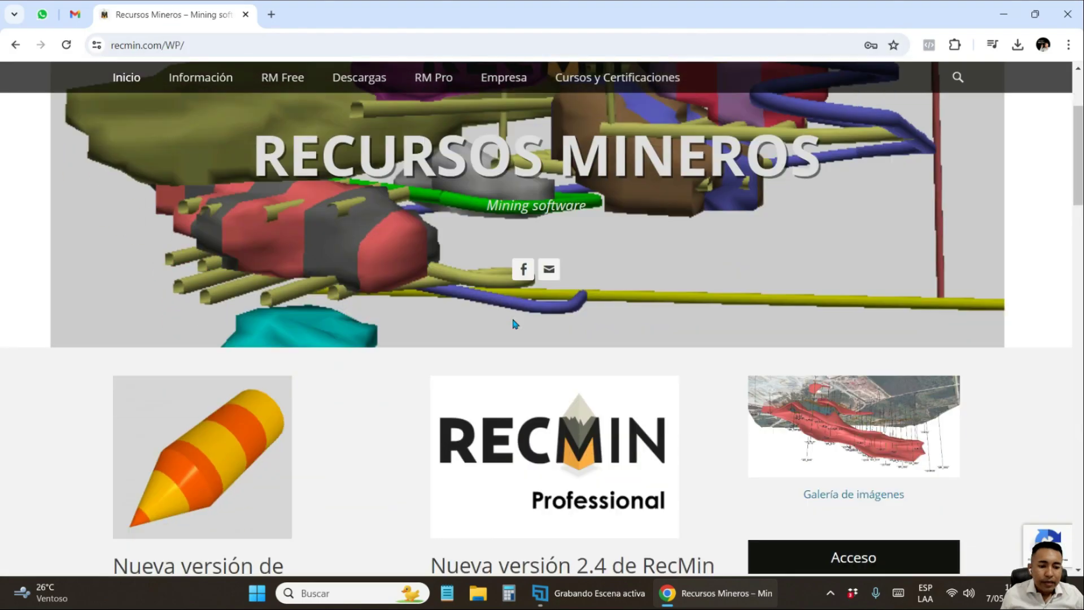
Step: Translate the RecMin home page into English
scroll(514, 323, down, 4)
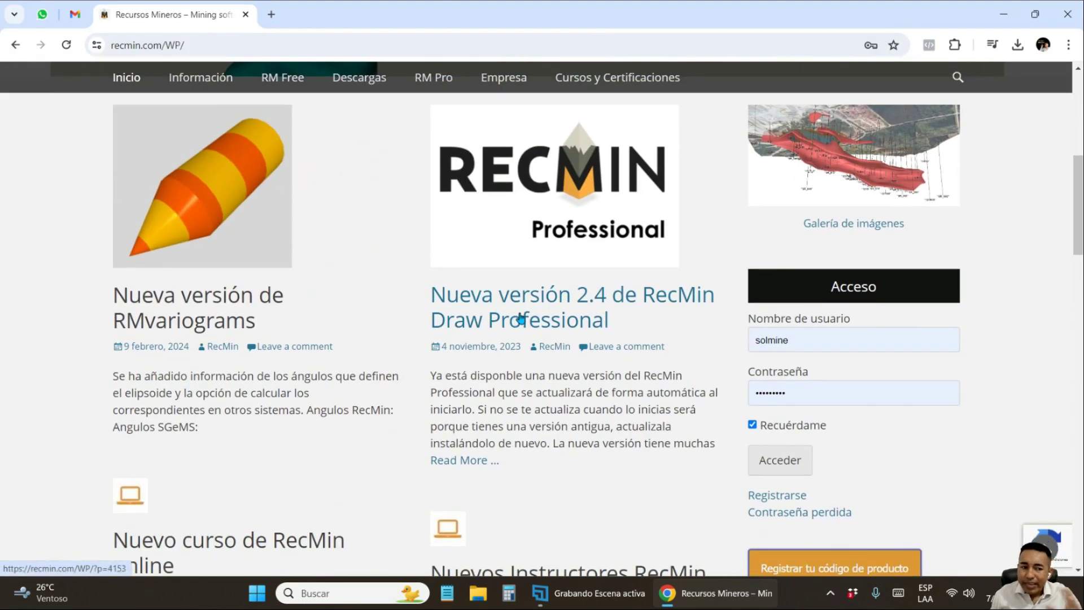
scroll(382, 277, up, 2)
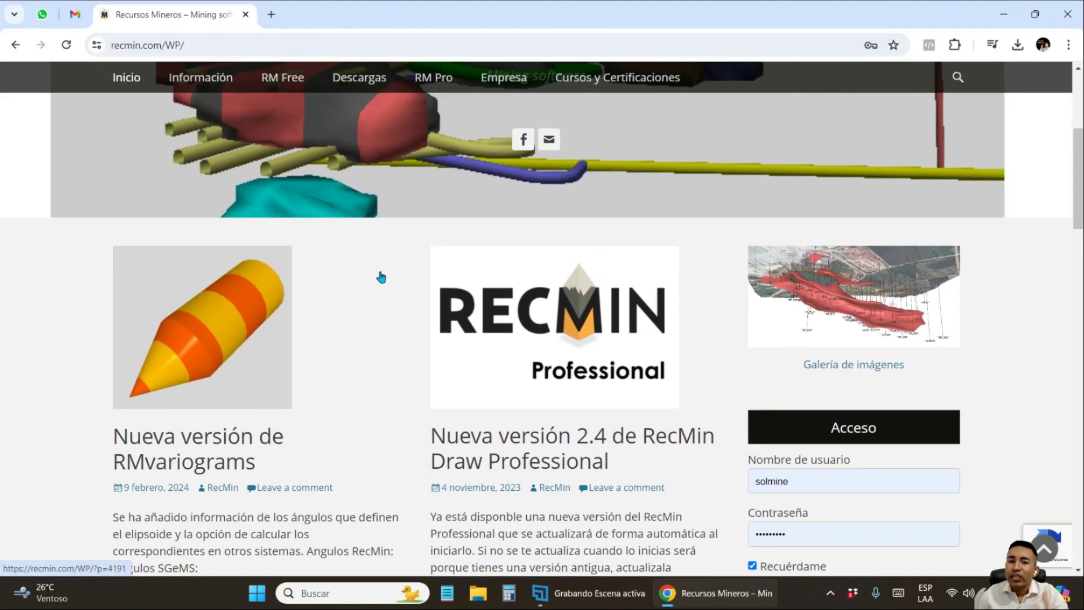
click(871, 45)
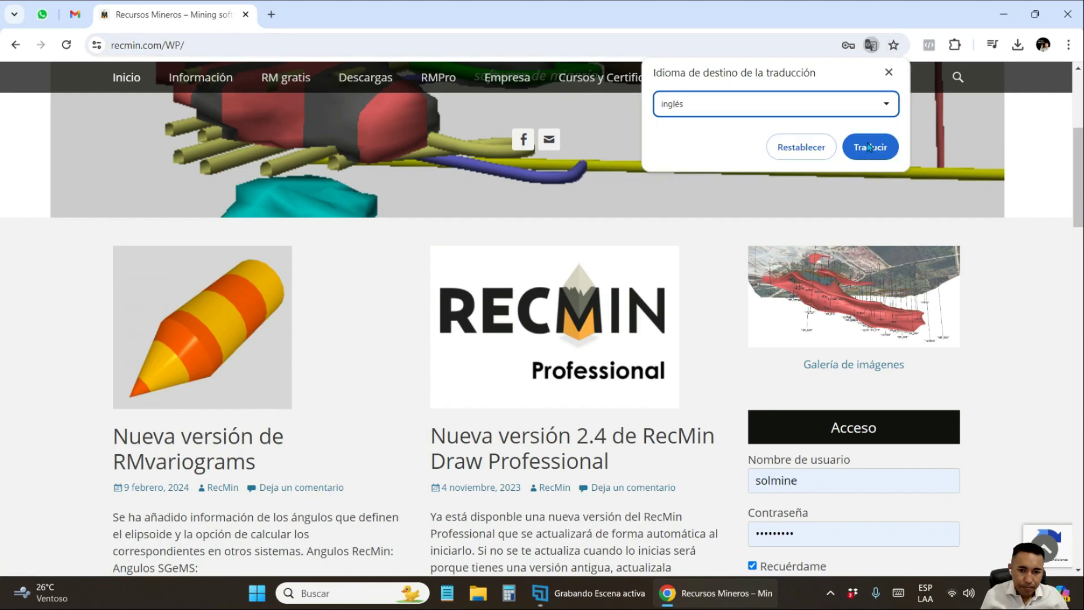
click(869, 146)
click(379, 455)
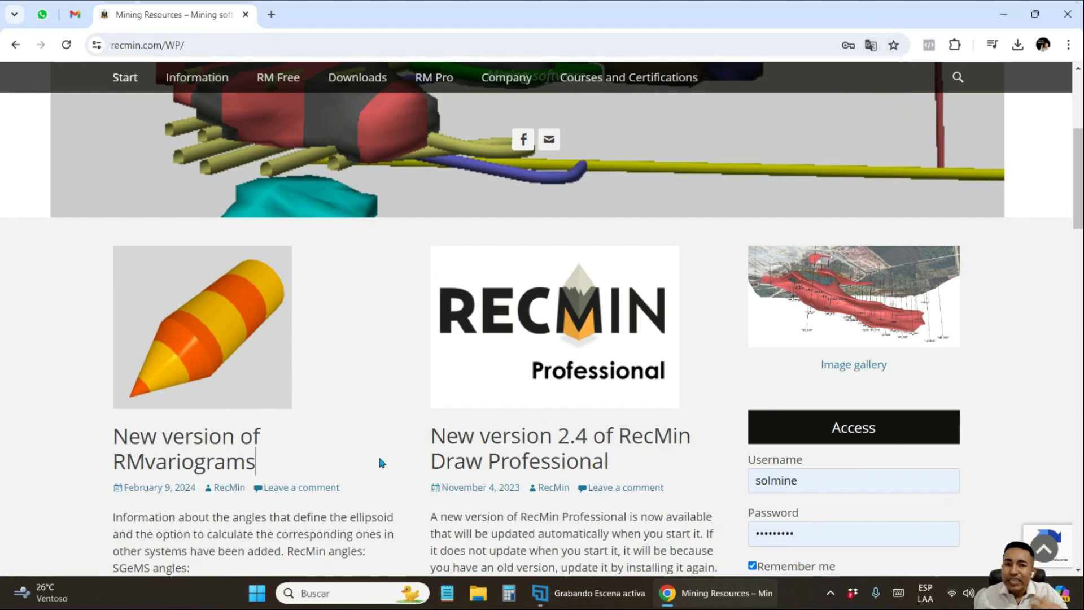
Step: Open the Download RecMin page and download the RecMin Free Installer version 2023 ZIP to the Documents folder
mouse_move(353, 79)
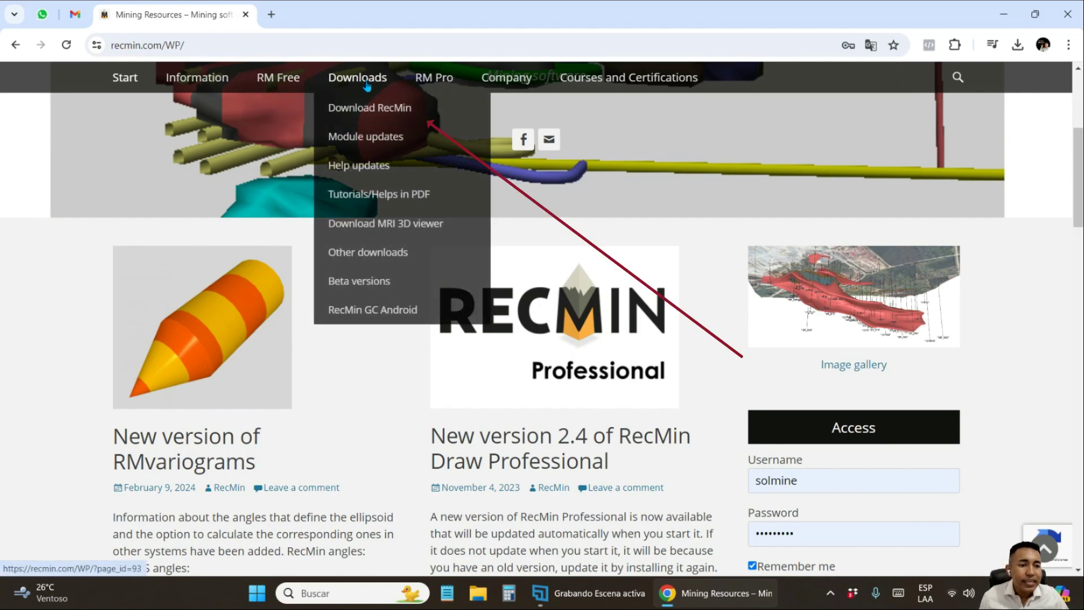
click(382, 115)
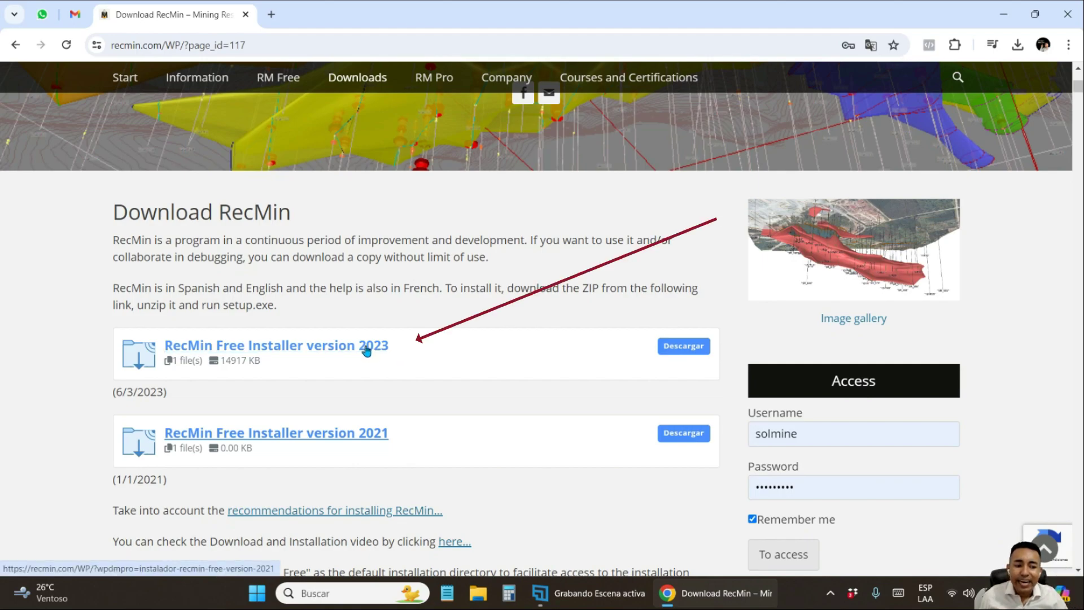
click(362, 350)
click(681, 349)
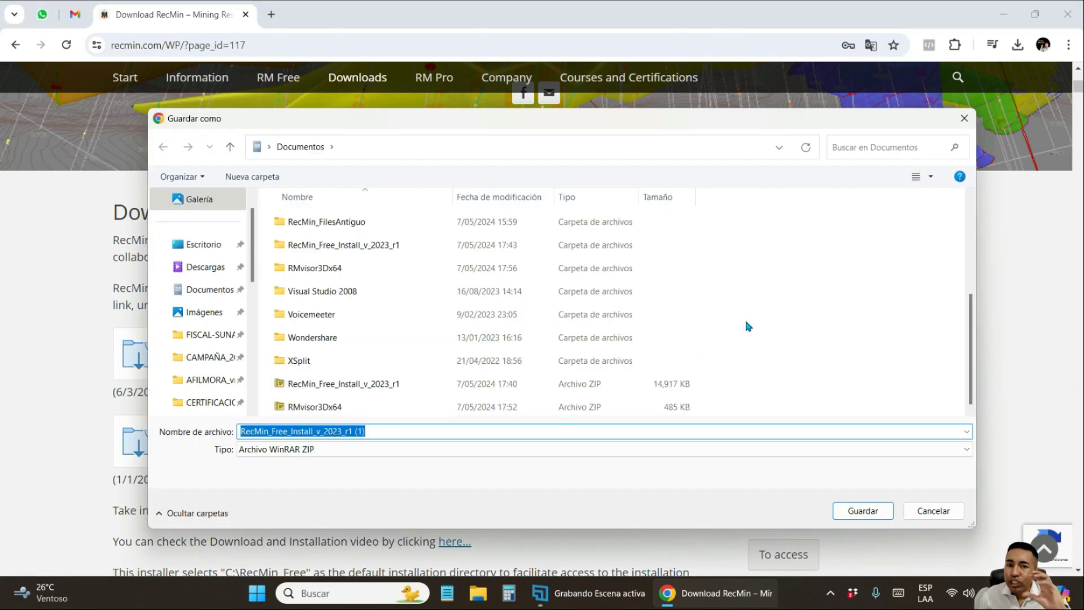
click(926, 509)
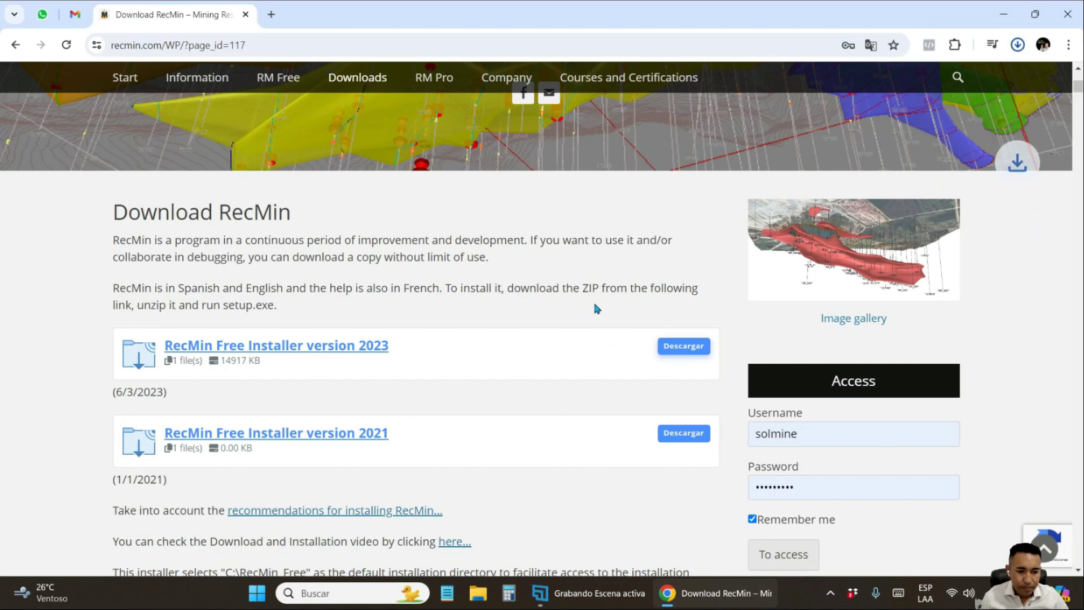
Step: Switch to File Explorer and extract RecMin_Free_Install_v_2023_r1.zip into its own folder in the Documents library
key(super+e)
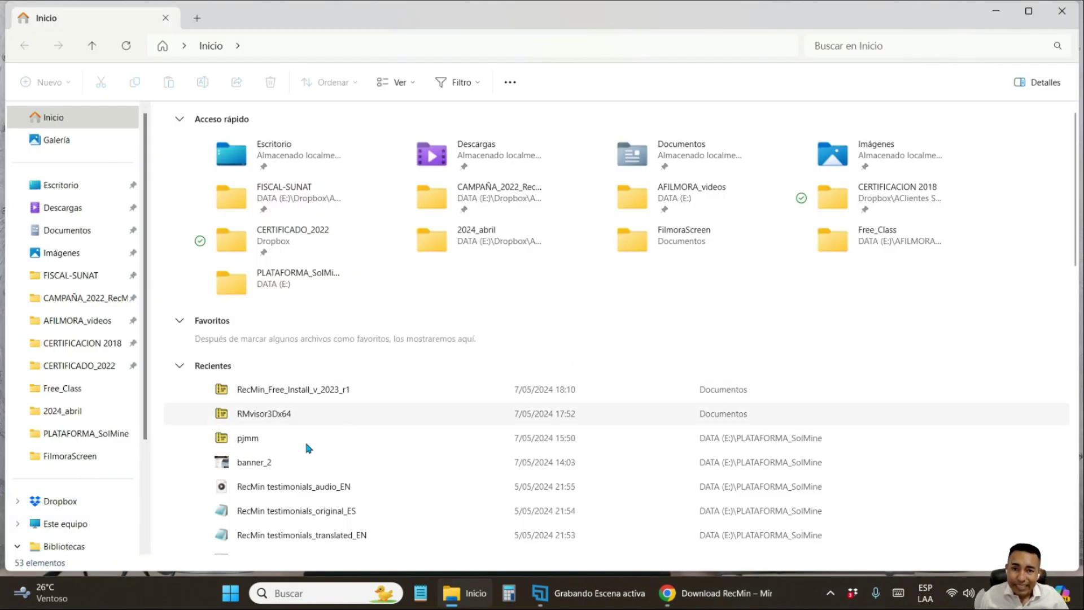
scroll(290, 449, down, 2)
scroll(115, 505, down, 3)
click(81, 476)
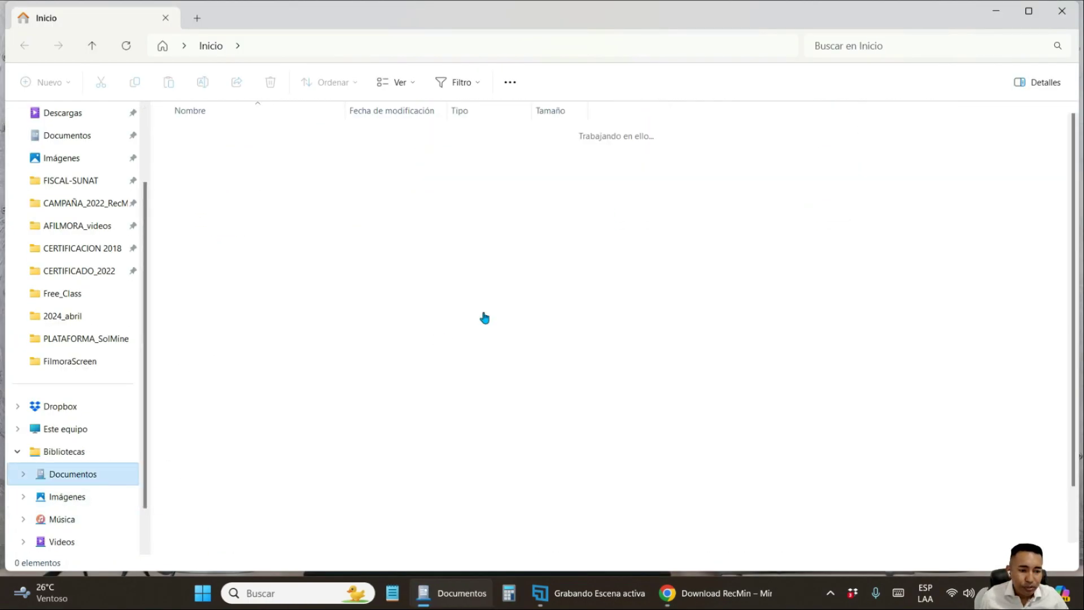
click(266, 447)
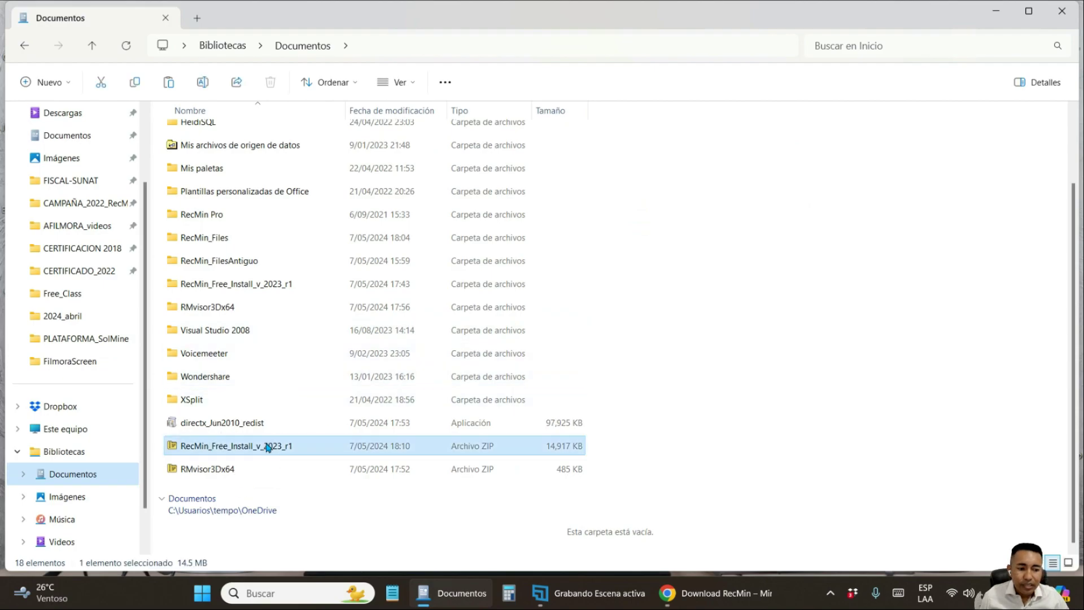
right_click(235, 447)
click(276, 283)
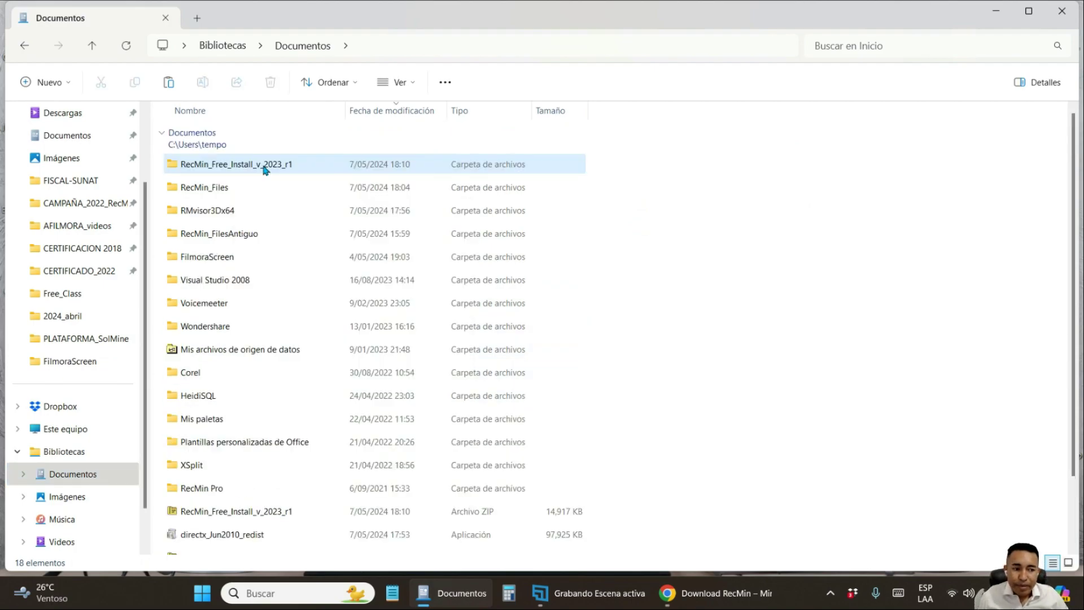
Step: Run setup from the extracted RecMin_Free_Install_v_2023_r1 folder and allow it to make changes to the computer
double_click(265, 169)
drag(277, 232, 198, 131)
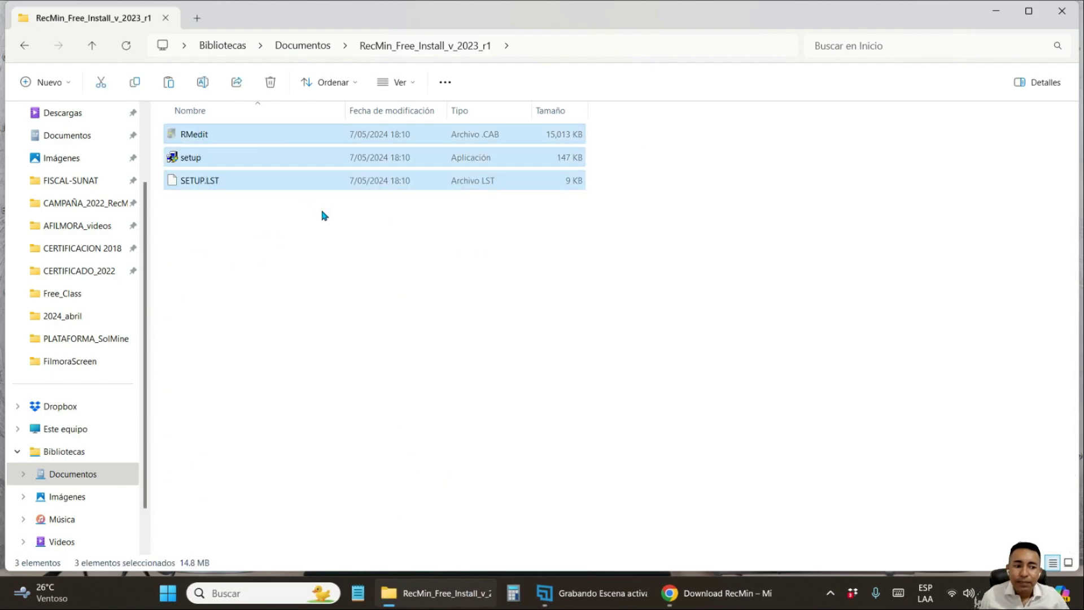
click(350, 255)
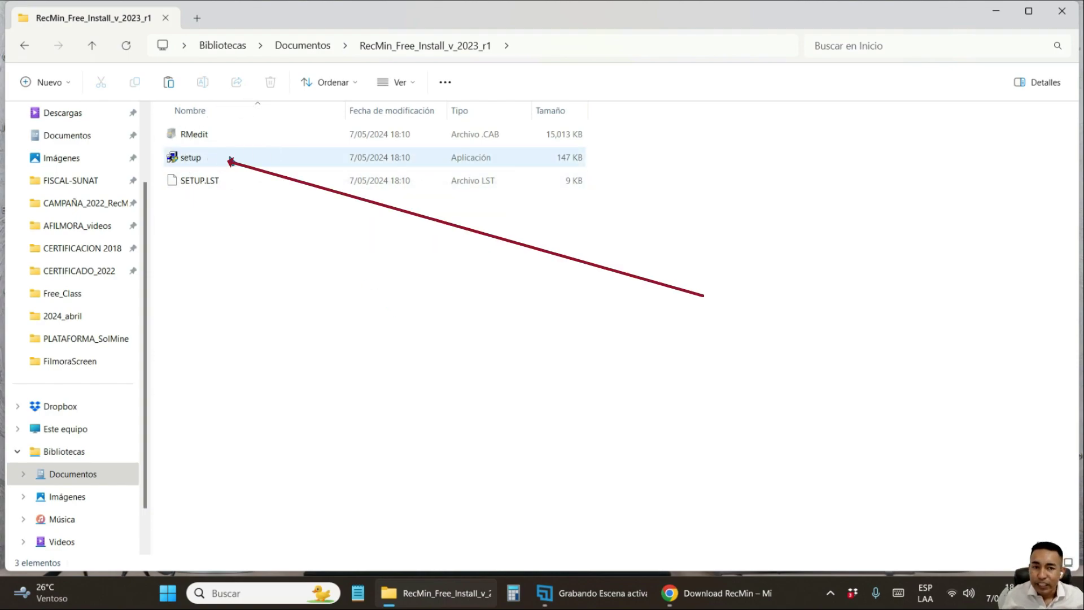
double_click(231, 161)
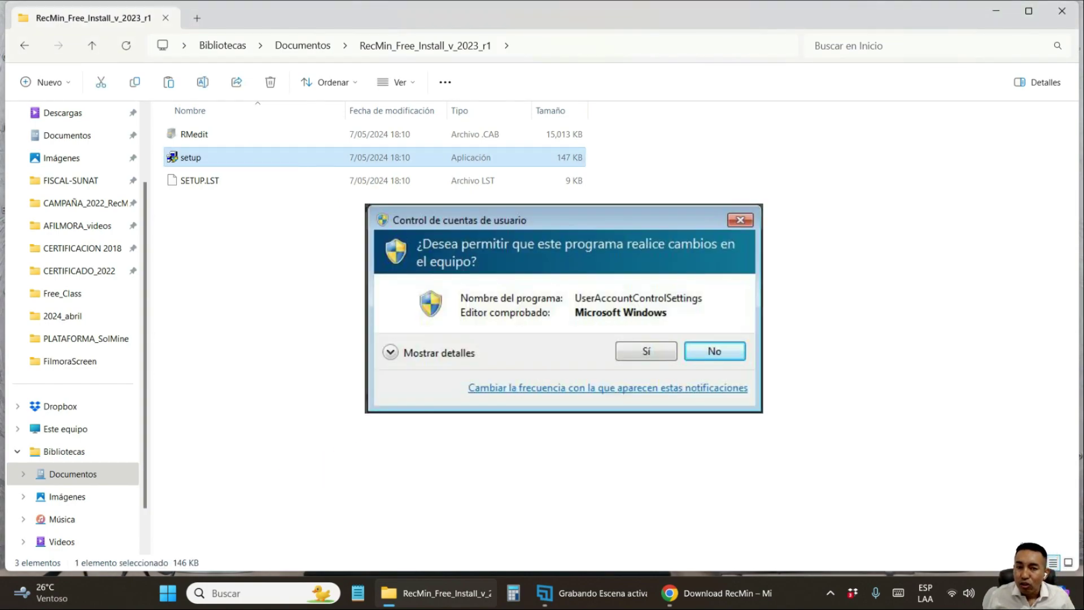
click(646, 351)
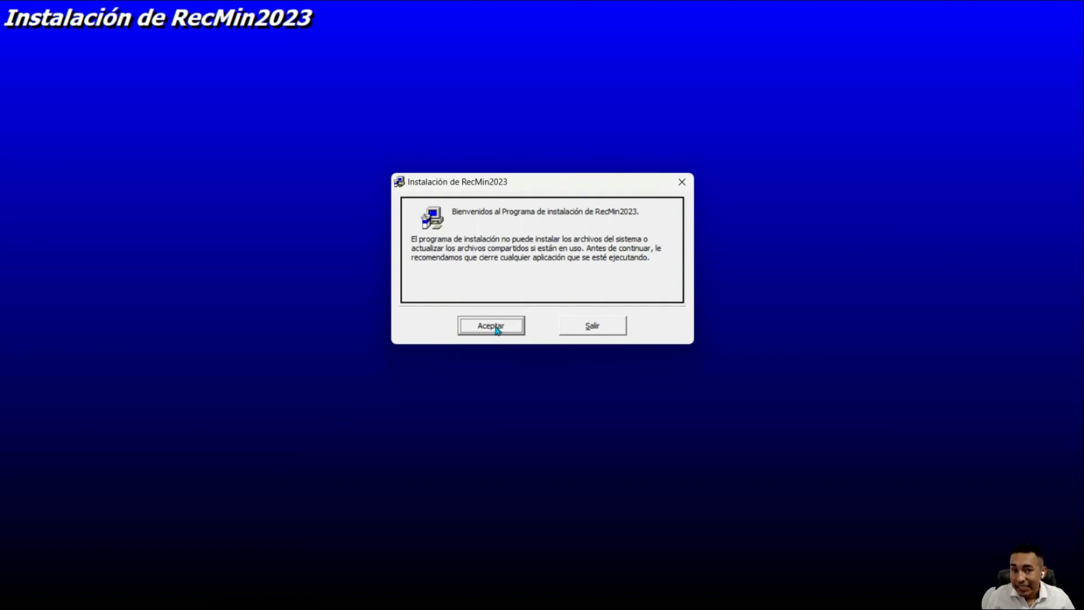
Step: Start the RecMin2023 installation in C:\RecMin_Free\ with RecMin as the program group
click(492, 326)
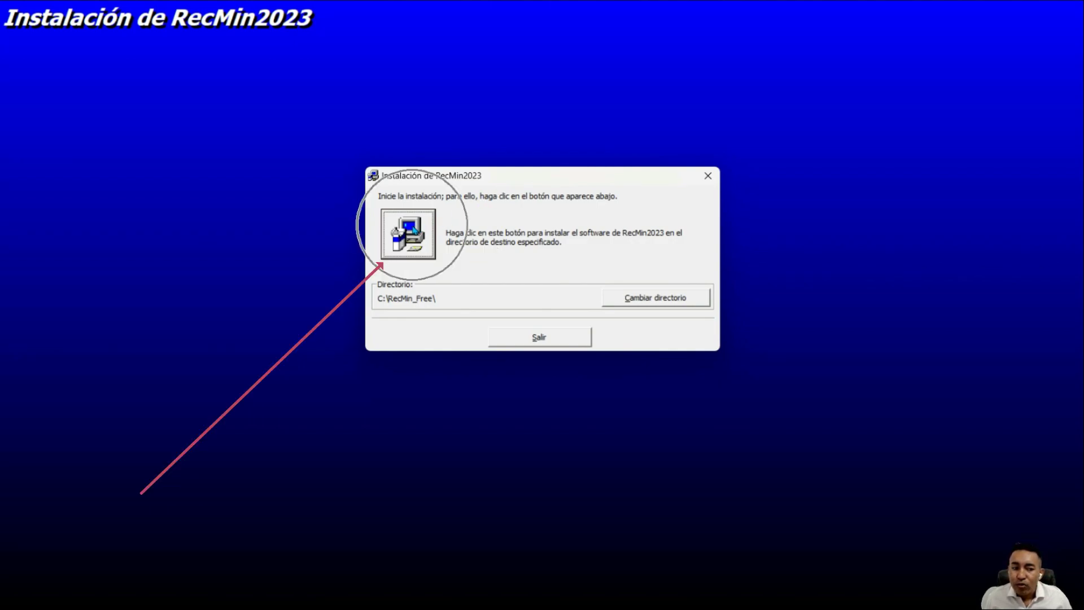
click(410, 232)
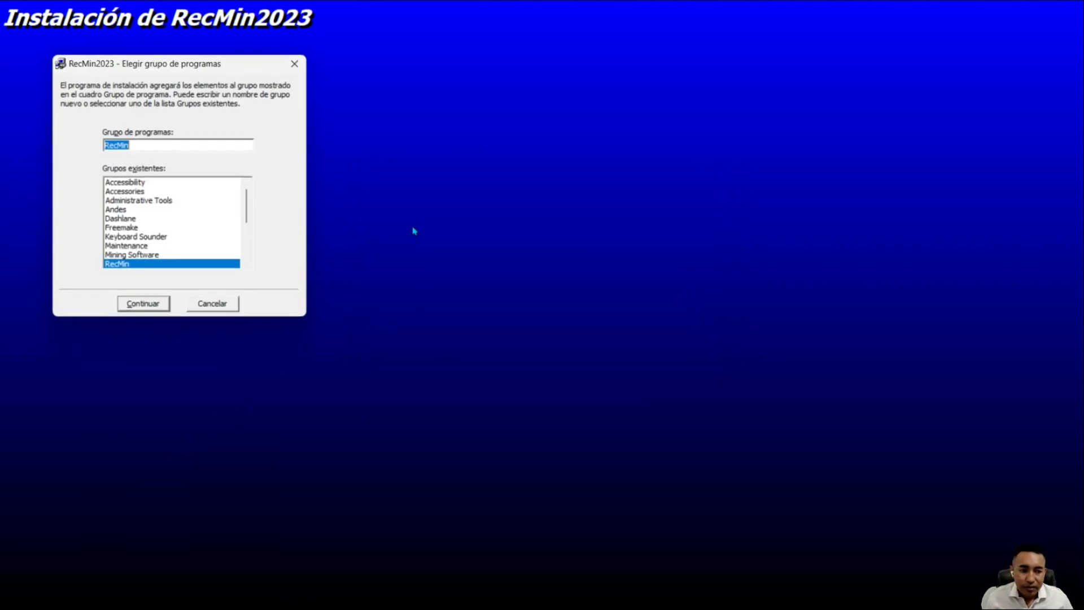
drag(136, 68, 530, 133)
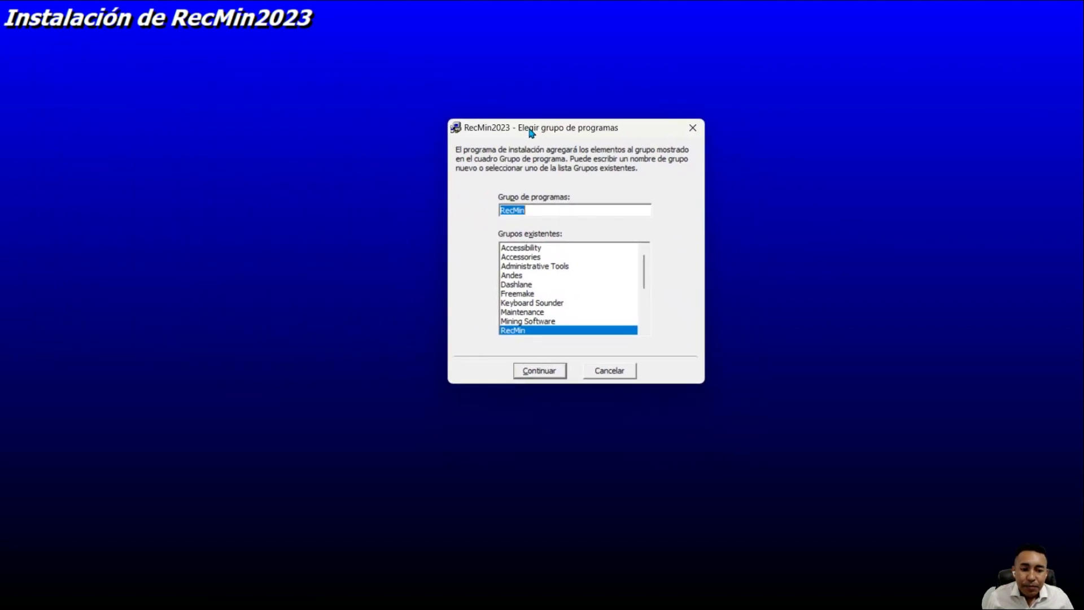
click(545, 371)
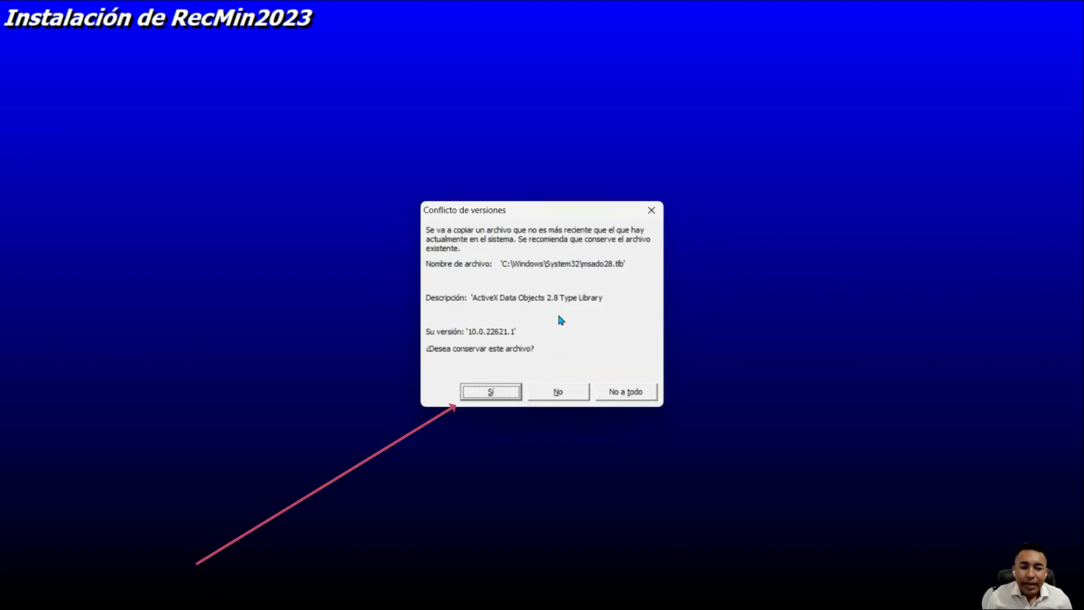
Step: Keep the existing msado28.tlb and shlwapi.dll files in the version conflicts and finish the RecMin2023 installation
drag(540, 209, 537, 198)
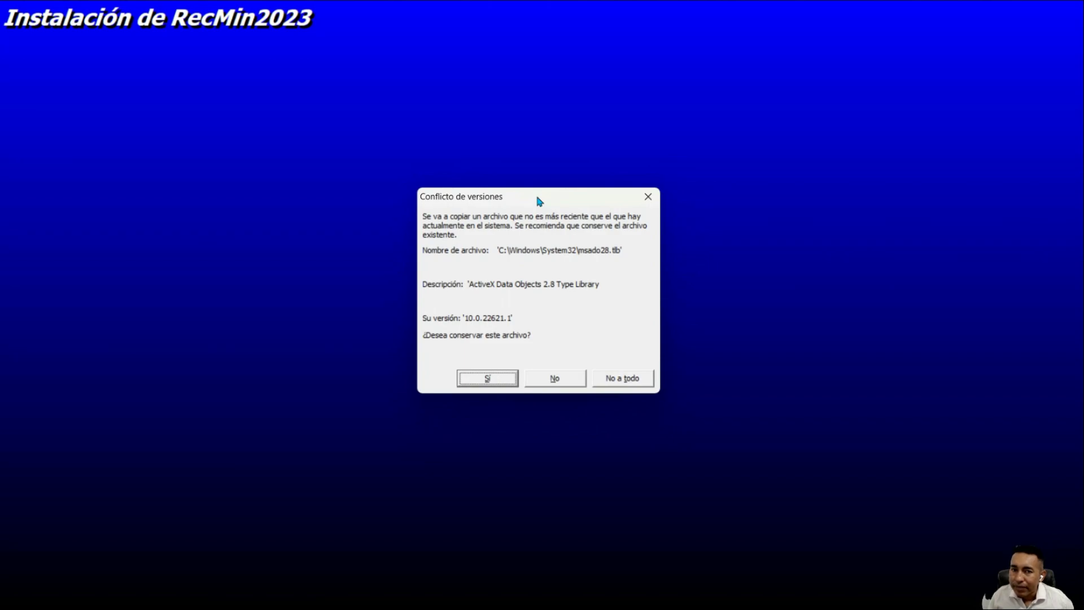
click(499, 380)
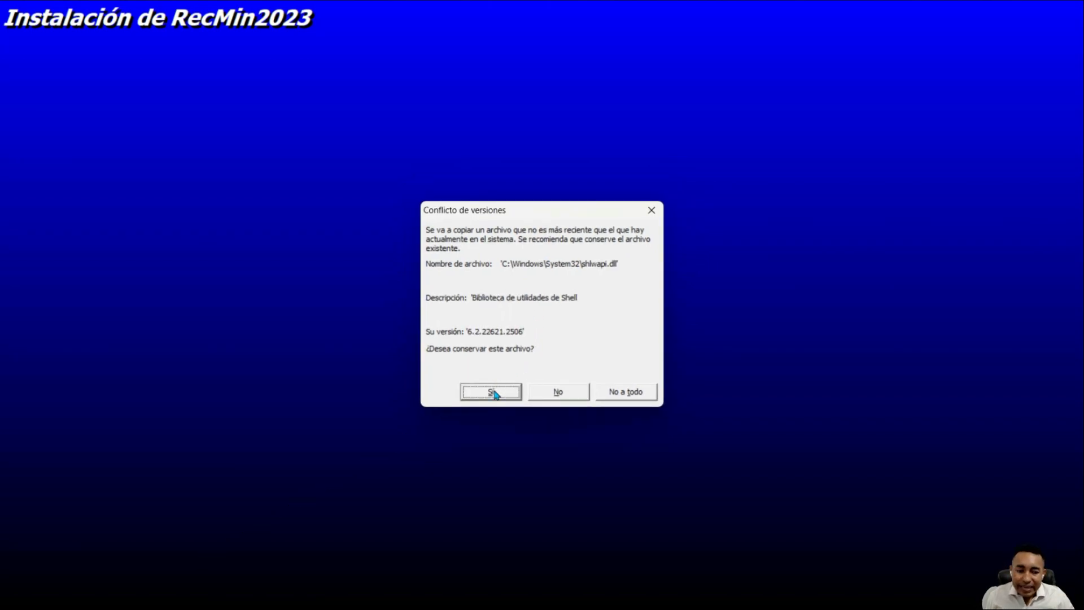
click(495, 393)
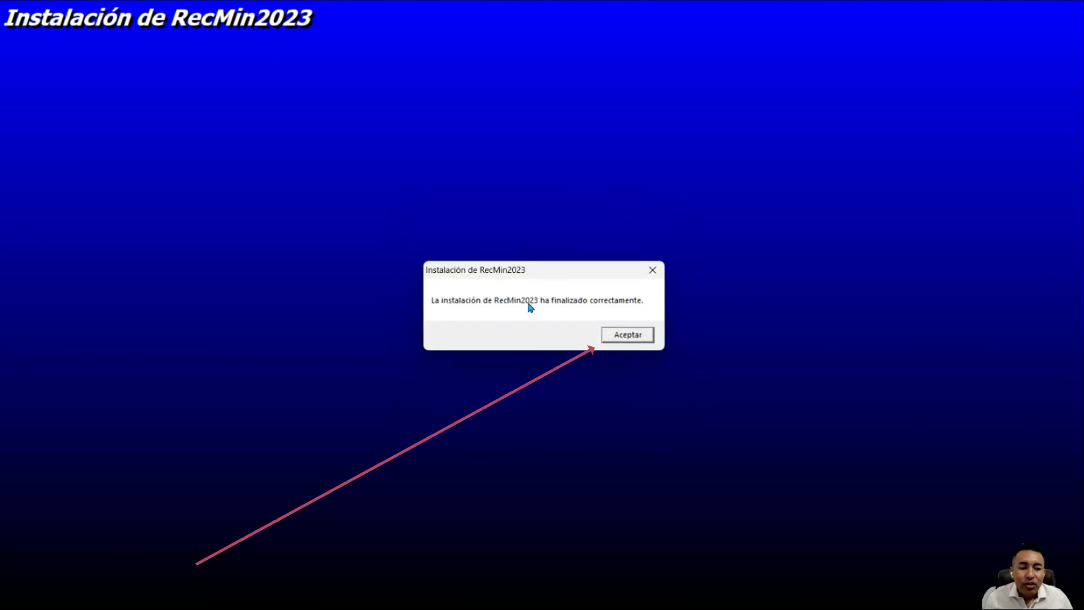
mouse_move(543, 274)
mouse_down()
mouse_move(586, 291)
mouse_move(566, 273)
mouse_up()
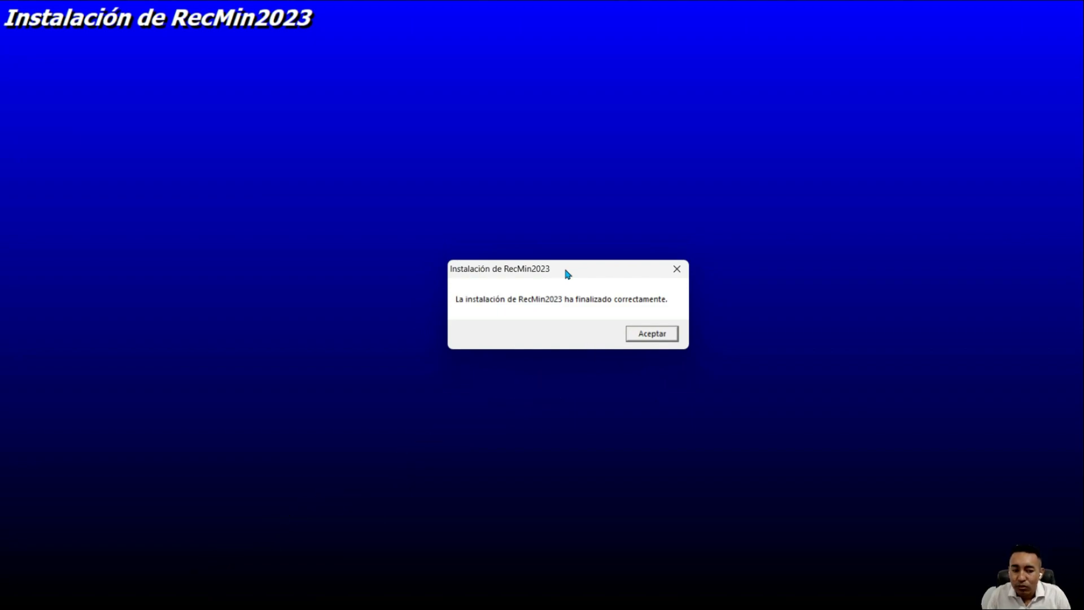
click(652, 334)
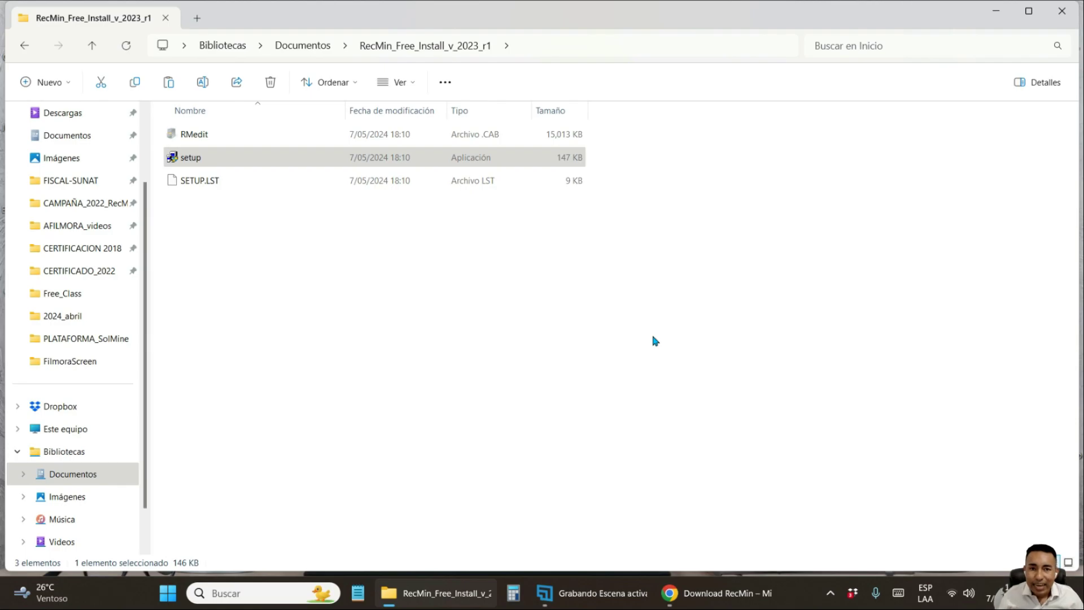
Step: Open the RecMin_Free folder on drive C: and examine the installed files
click(72, 433)
double_click(263, 146)
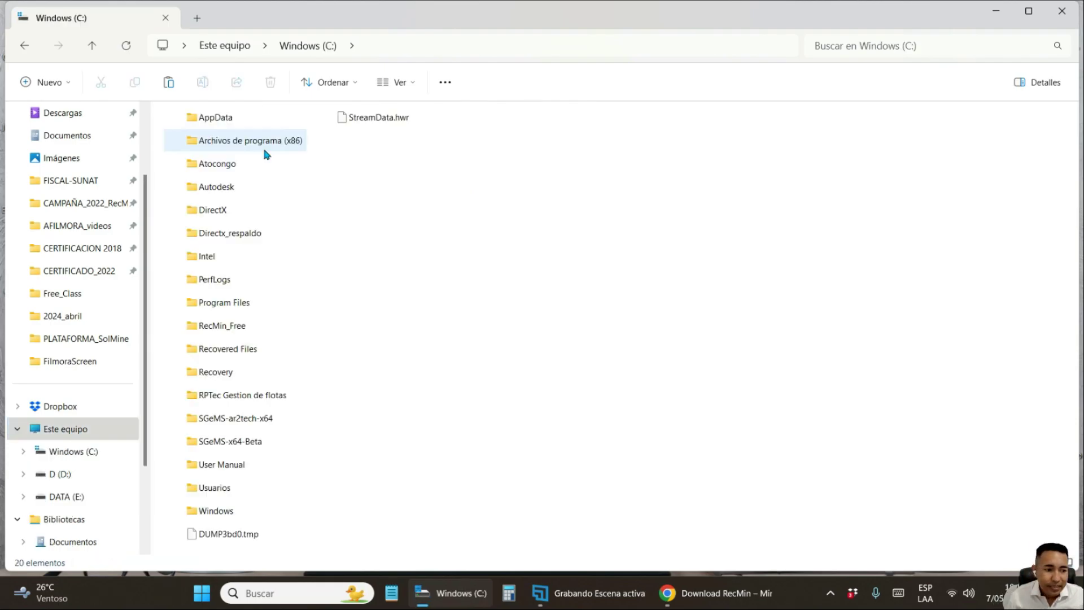
double_click(243, 327)
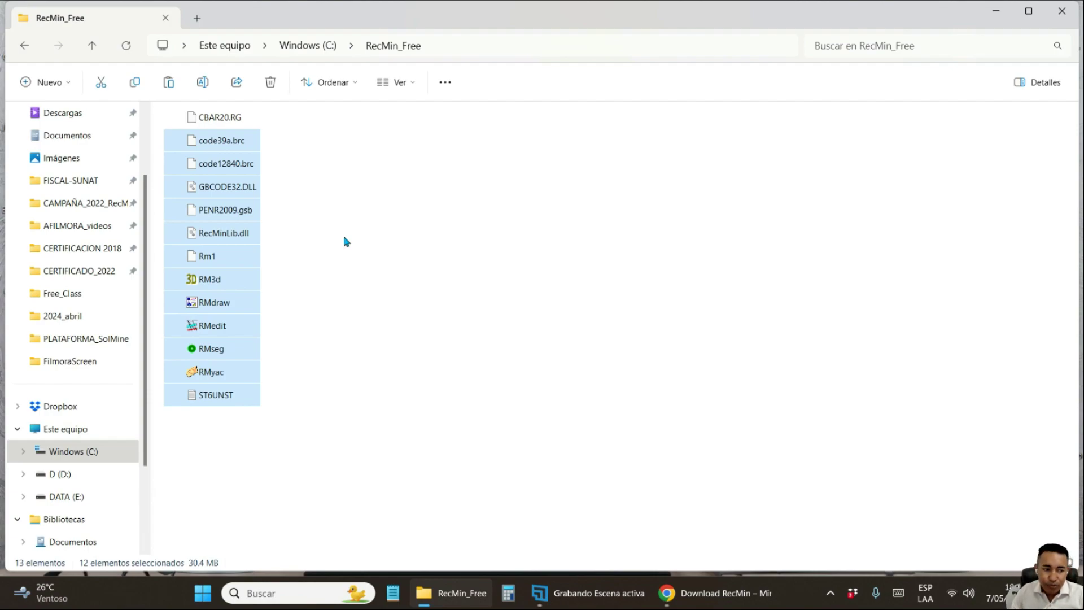
click(403, 371)
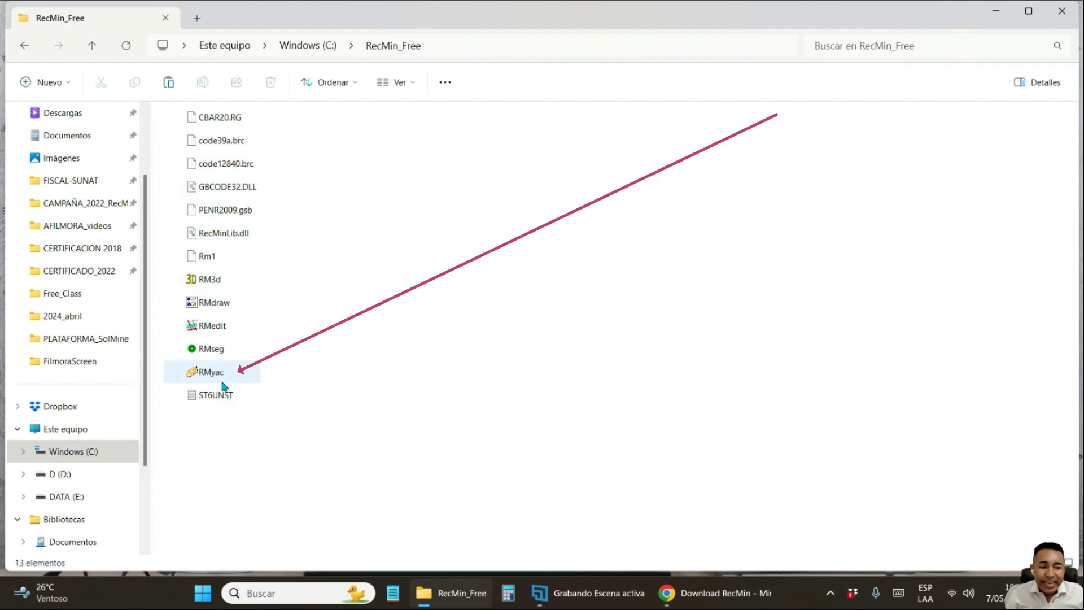
Step: Launch the RMyac module and move its file-copy message clear of the splash screen
mouse_move(224, 382)
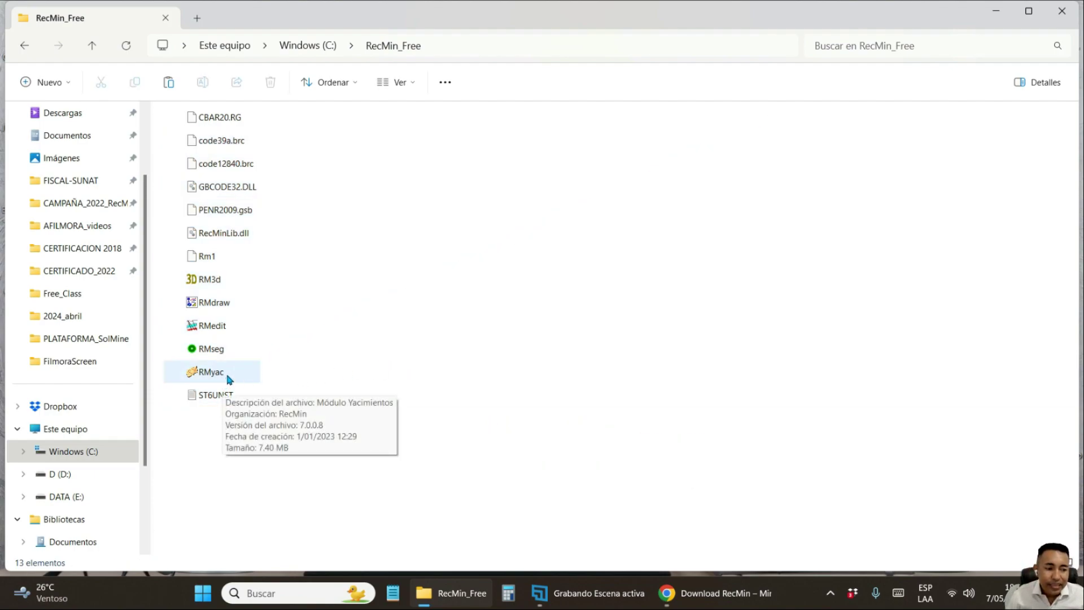
click(225, 376)
double_click(225, 377)
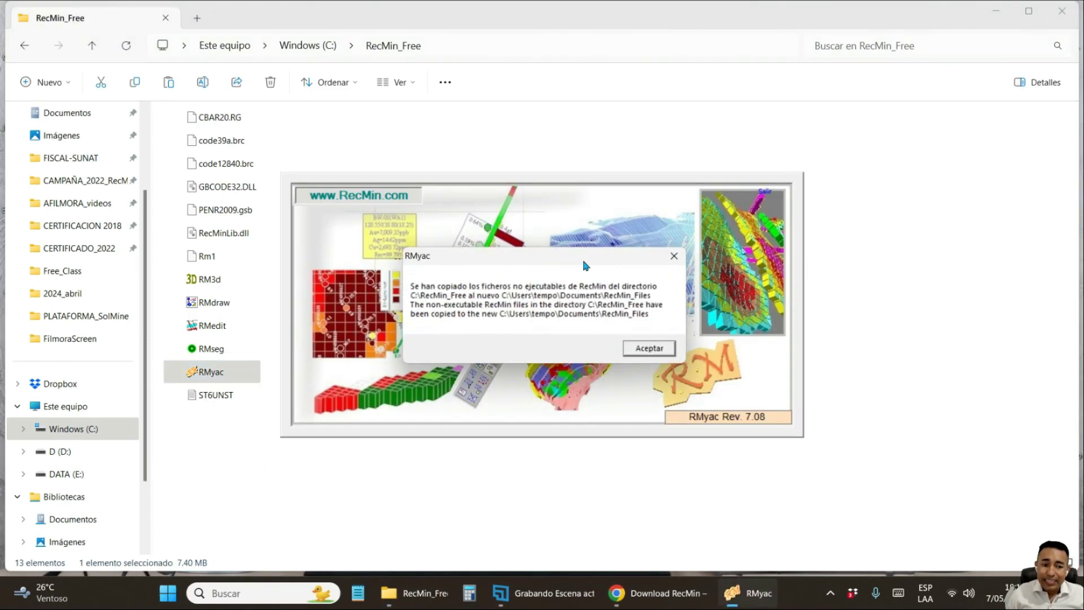
drag(586, 265, 670, 124)
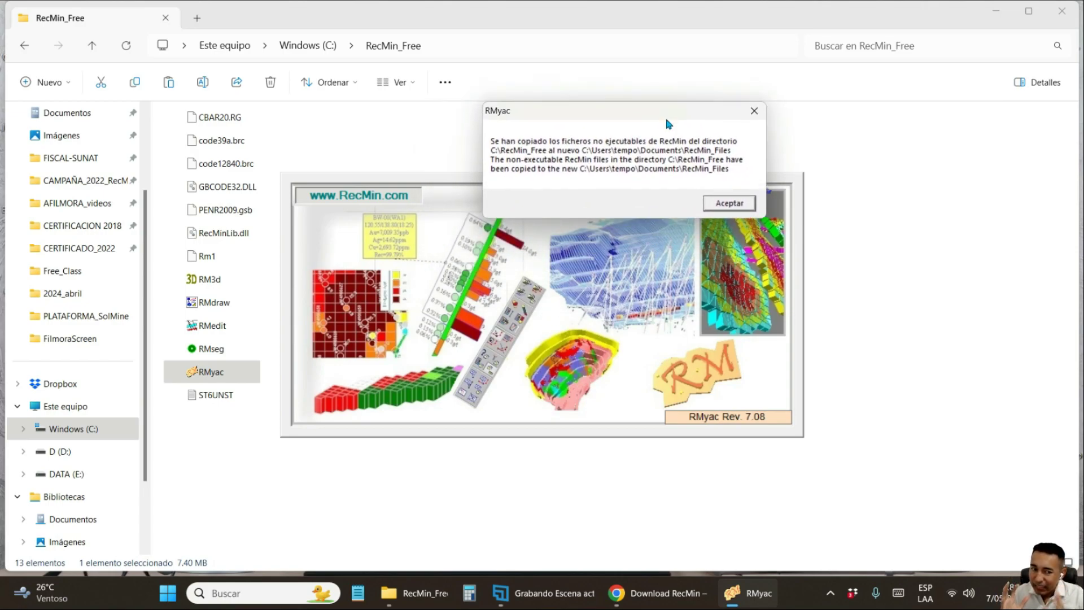
Step: Accept the RMyac file-copy message and enter the four-character user code in the USUARIO dialog
click(724, 203)
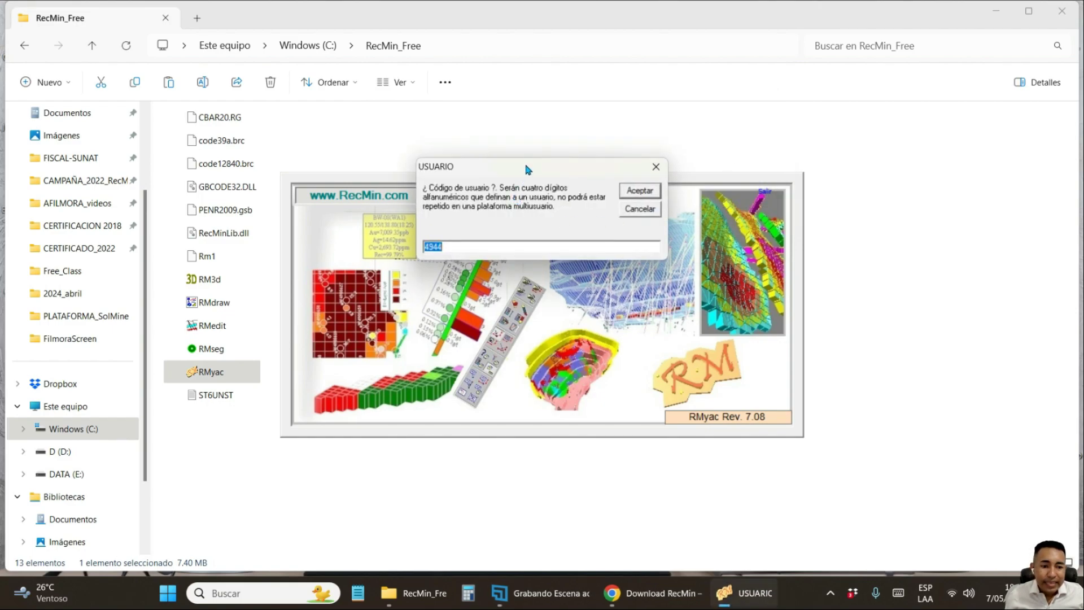
drag(525, 164, 593, 67)
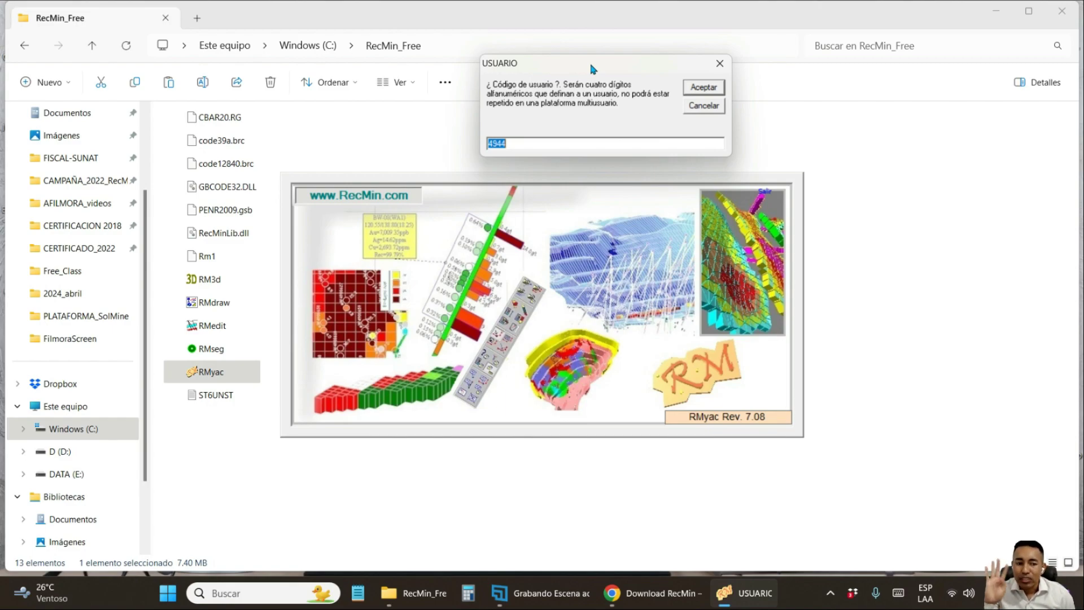
text(YPRD)
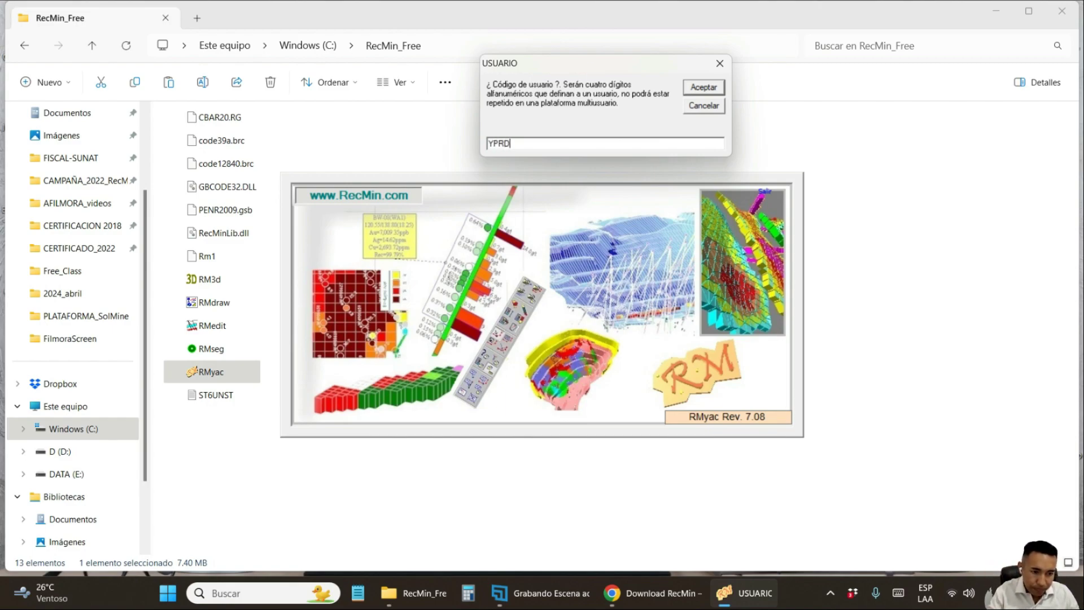
click(705, 89)
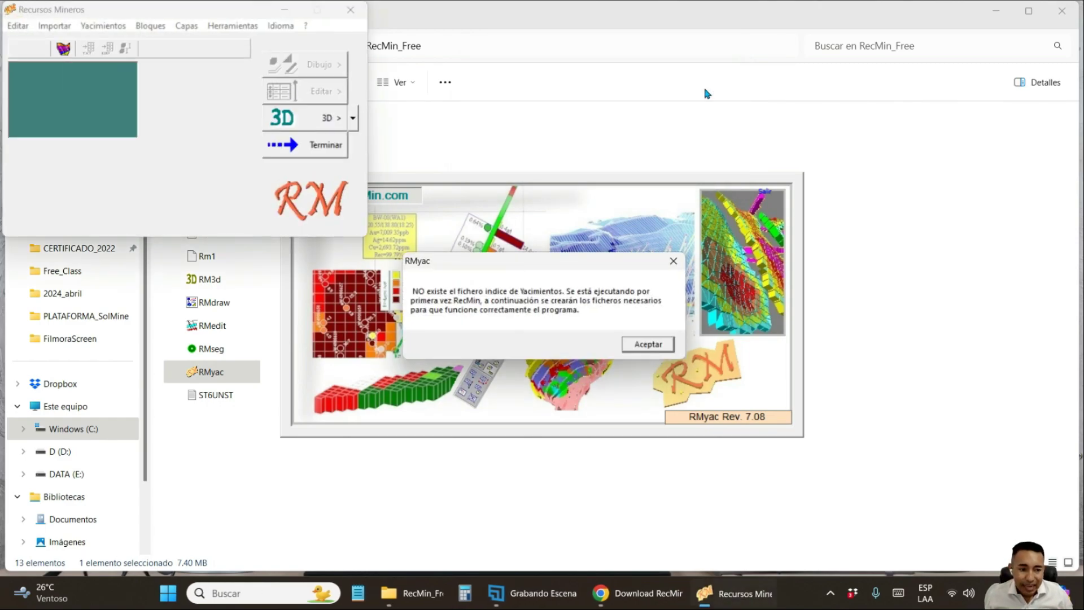
Step: Accept the messages about creating the missing deposit index files and updating the ejemplo.mdb database
drag(607, 271, 736, 99)
click(778, 171)
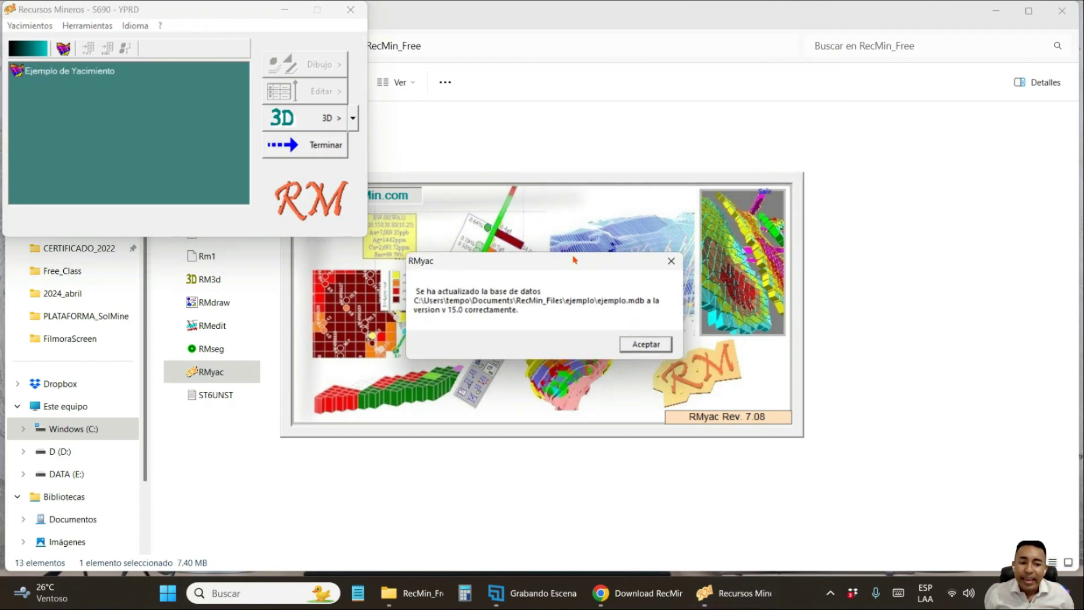
drag(564, 253, 722, 84)
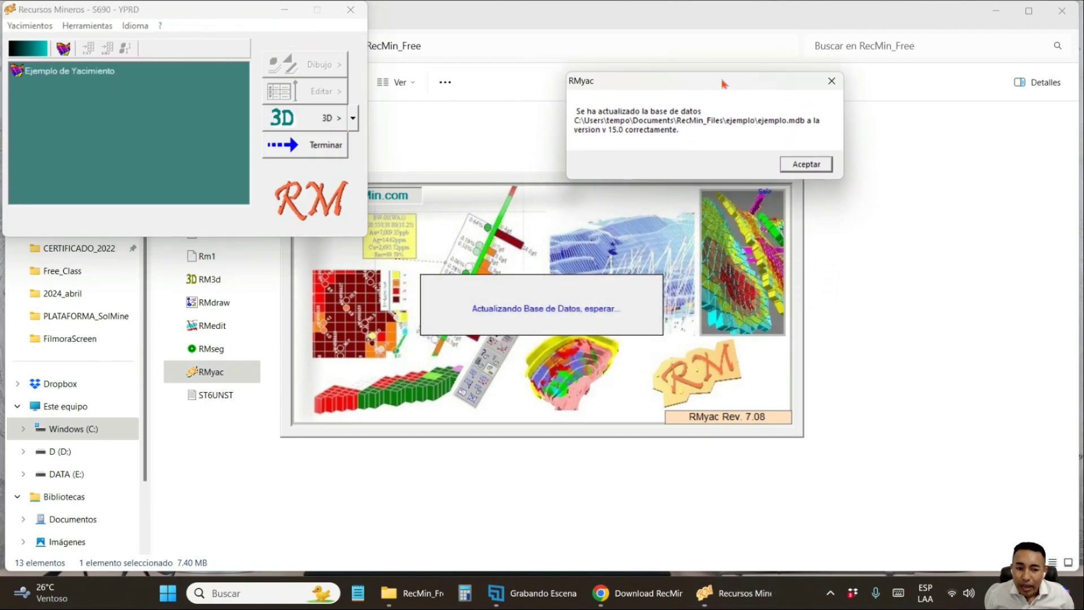
click(816, 166)
Step: Minimise the file explorer window and move the Recursos Mineros window to the middle of the desktop
click(996, 11)
drag(225, 89, 463, 173)
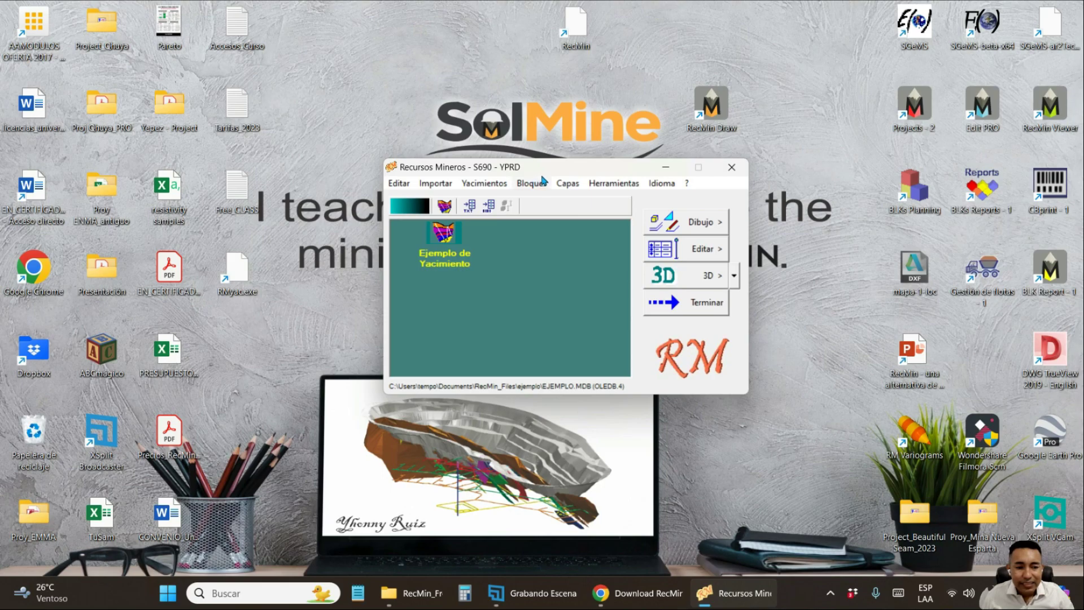
mouse_move(541, 175)
mouse_down()
mouse_move(519, 141)
mouse_move(522, 173)
mouse_up()
Step: Look through the Recursos Mineros commands and switch the interface language to English
click(522, 183)
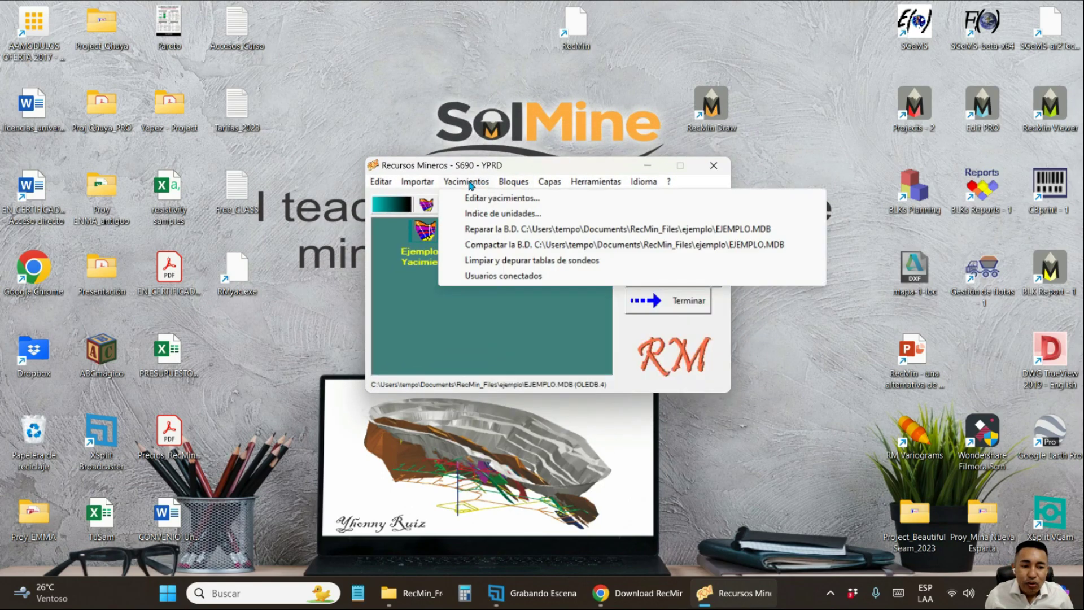
click(381, 181)
click(631, 182)
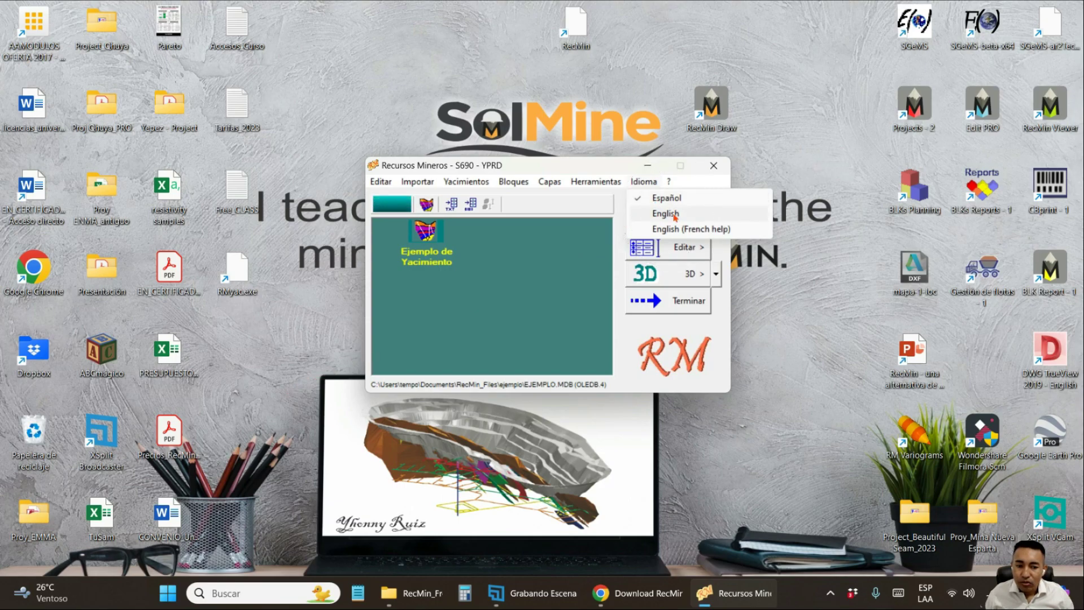
click(674, 215)
click(574, 336)
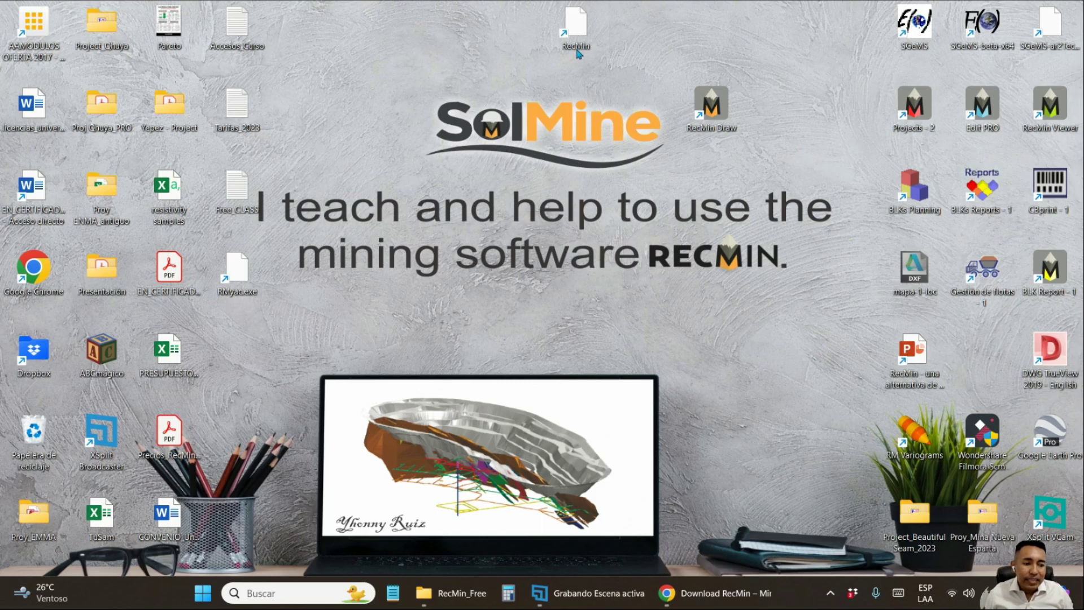
Step: Open the RMyac.exe desktop item and bring up the options of the RecMin desktop shortcut
double_click(243, 280)
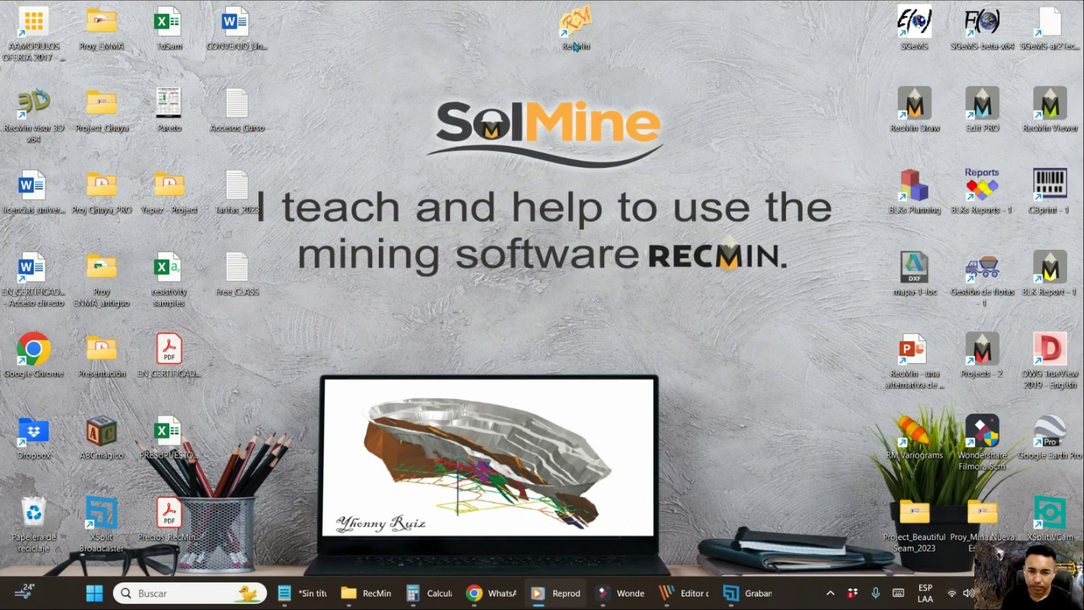
right_click(576, 47)
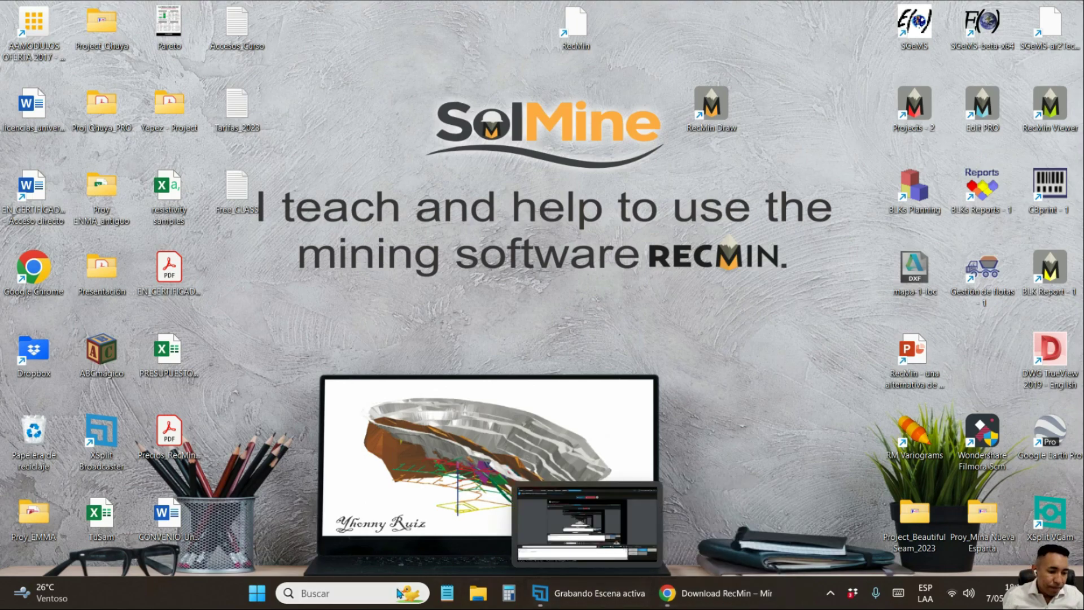
Step: Open the Windows Control Panel and bring up the Region dialog for date, time and number formats
click(347, 598)
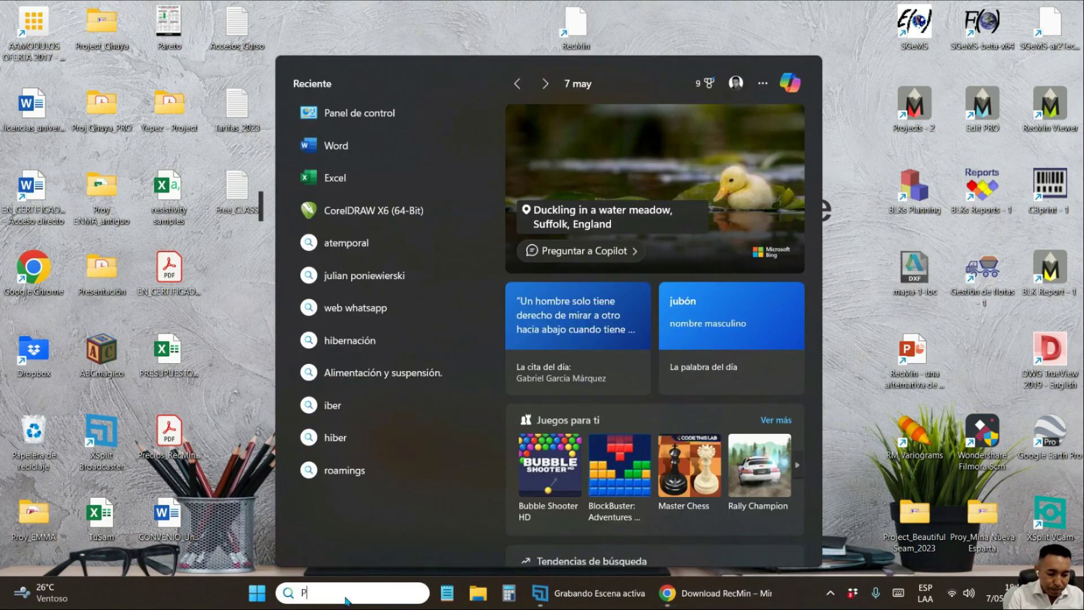
text(Panel)
key(Return)
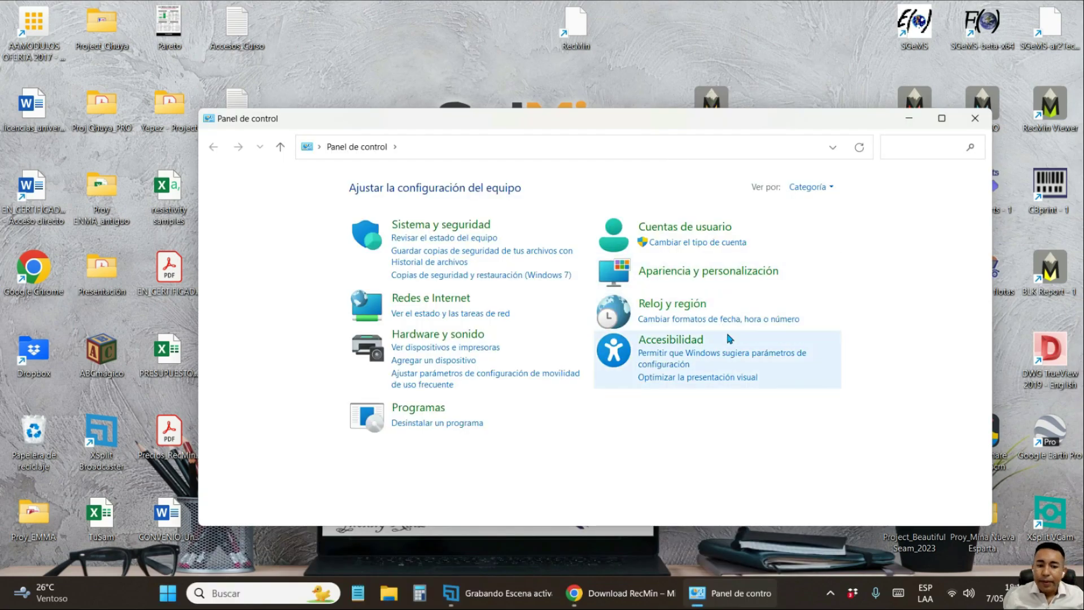
click(694, 320)
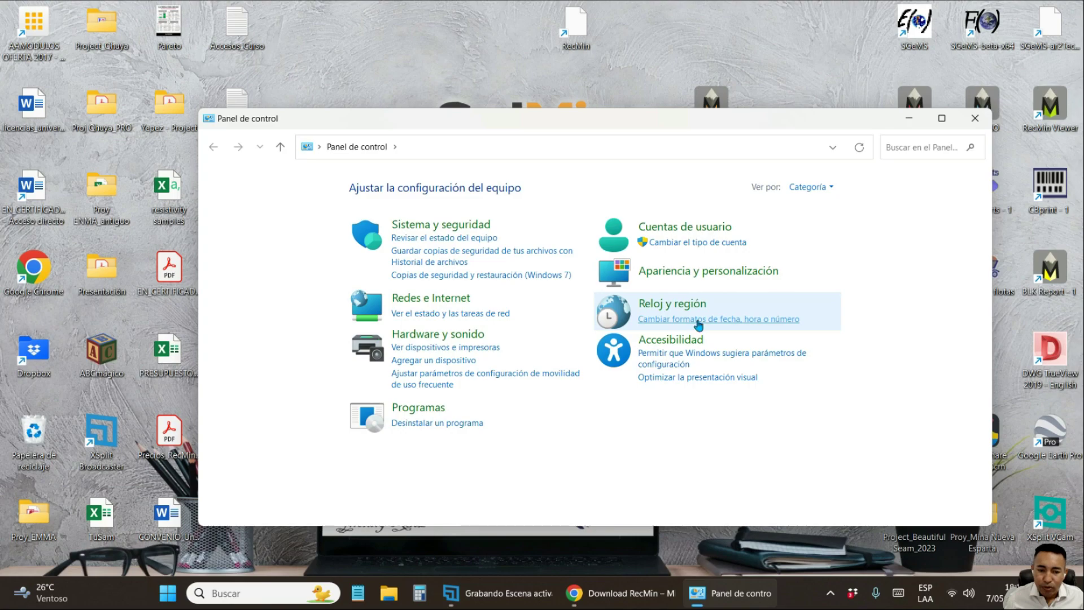
drag(201, 34, 616, 56)
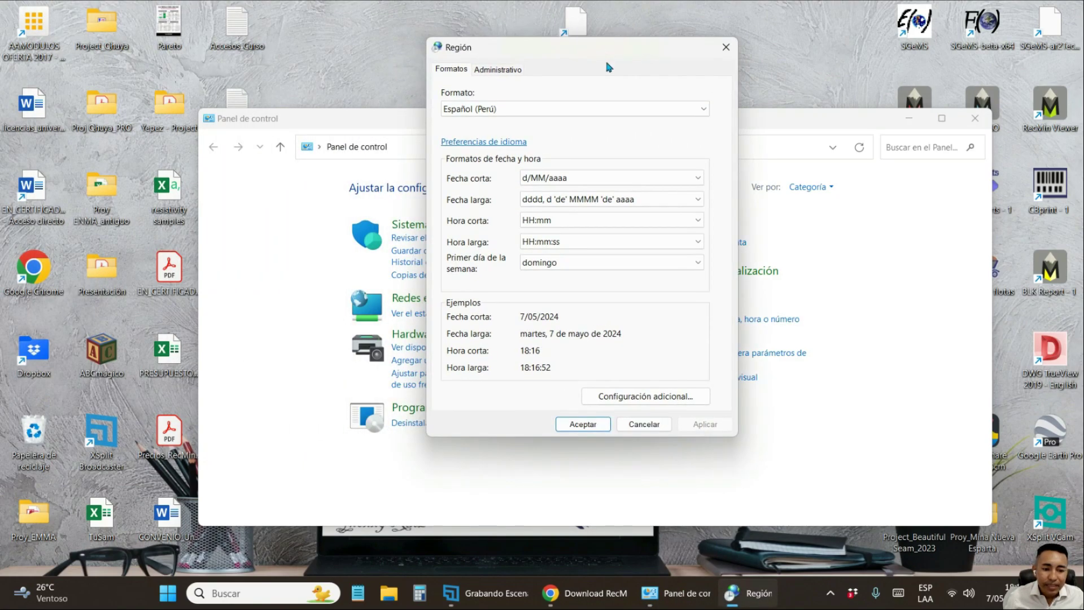
Step: Set the decimal symbol to "." and the digit grouping symbol to ",", keep ";" as list separator, and apply the regional format
click(672, 398)
drag(615, 108, 741, 79)
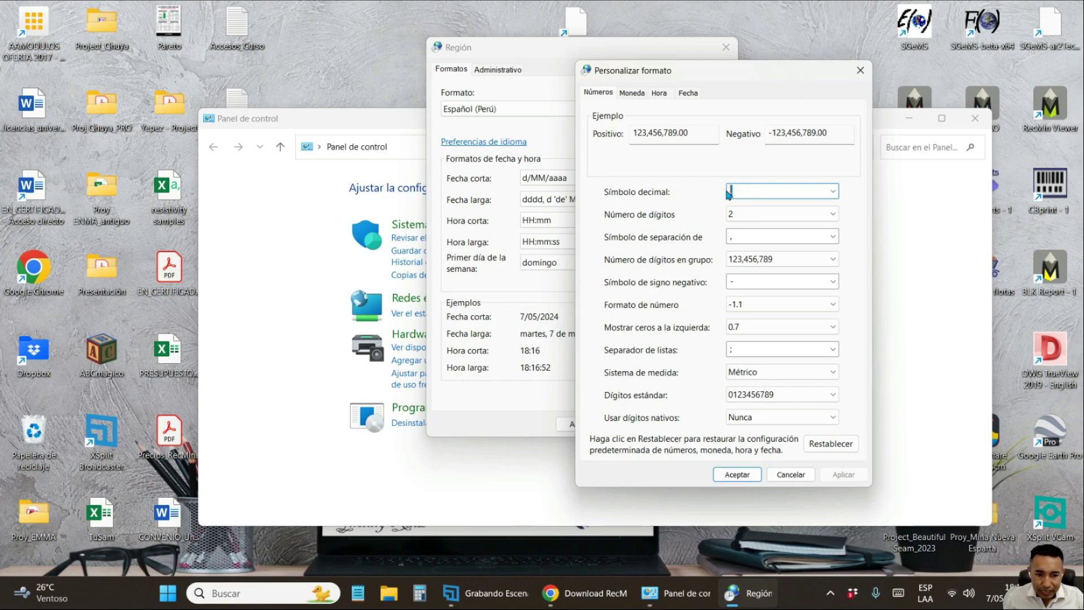
text(.)
click(737, 236)
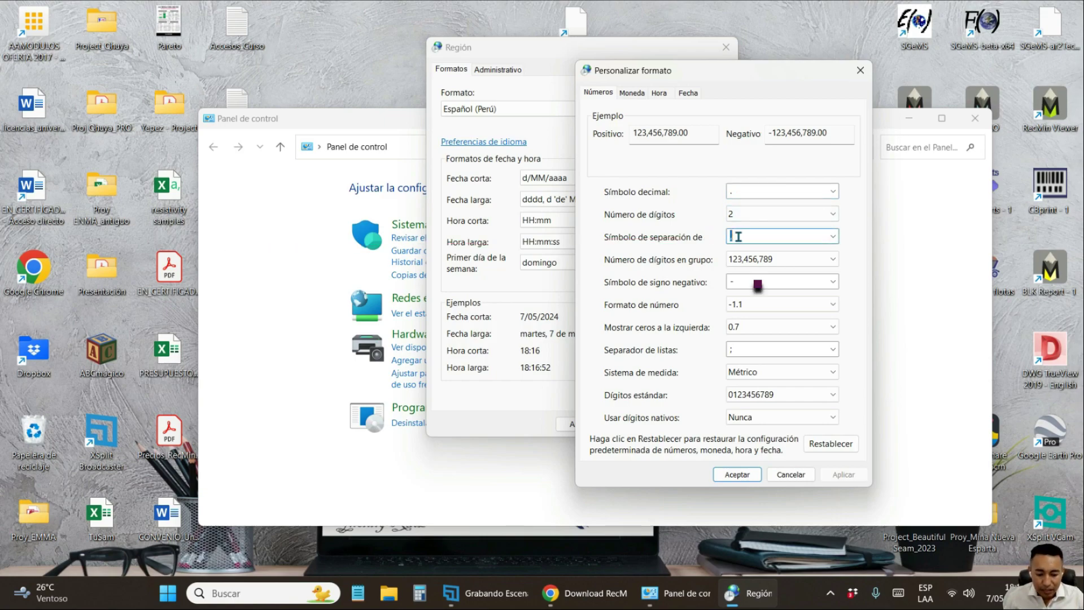
text(,)
double_click(751, 350)
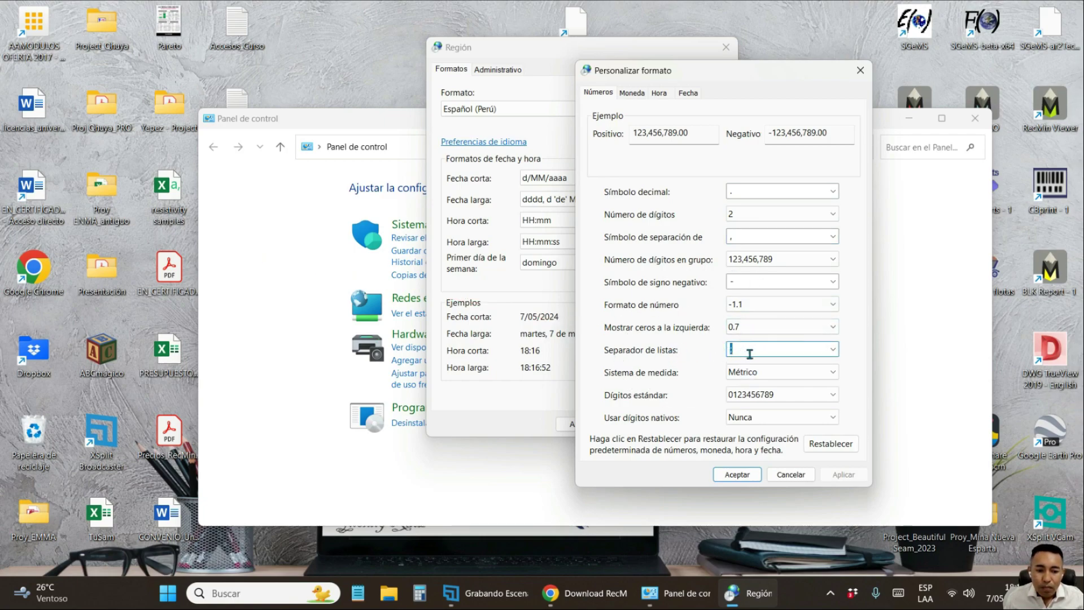
click(737, 476)
click(574, 427)
click(974, 118)
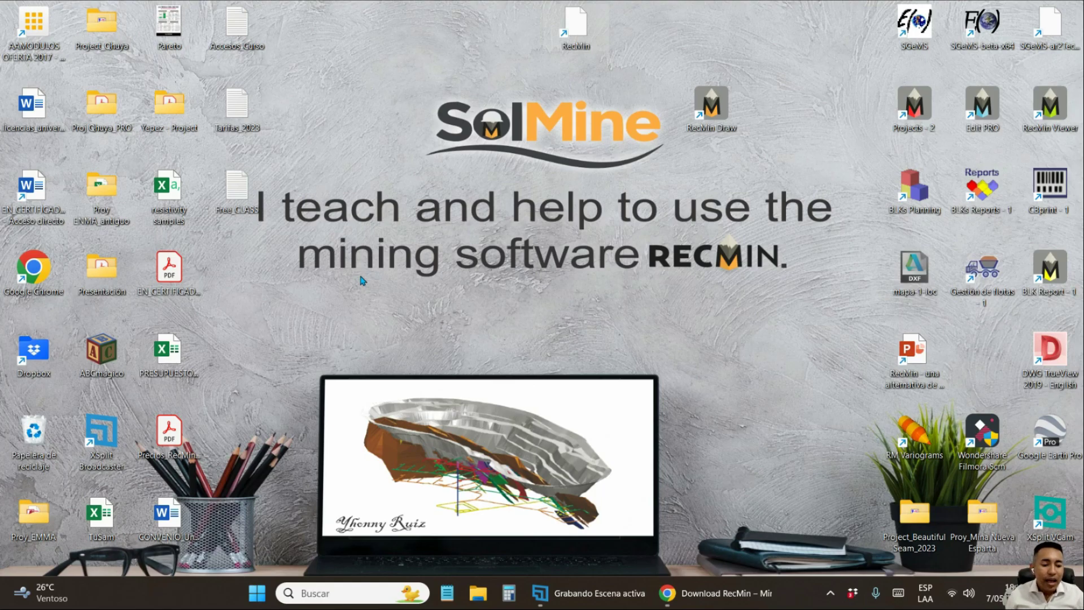
Step: Launch RecMin from its desktop shortcut
double_click(585, 43)
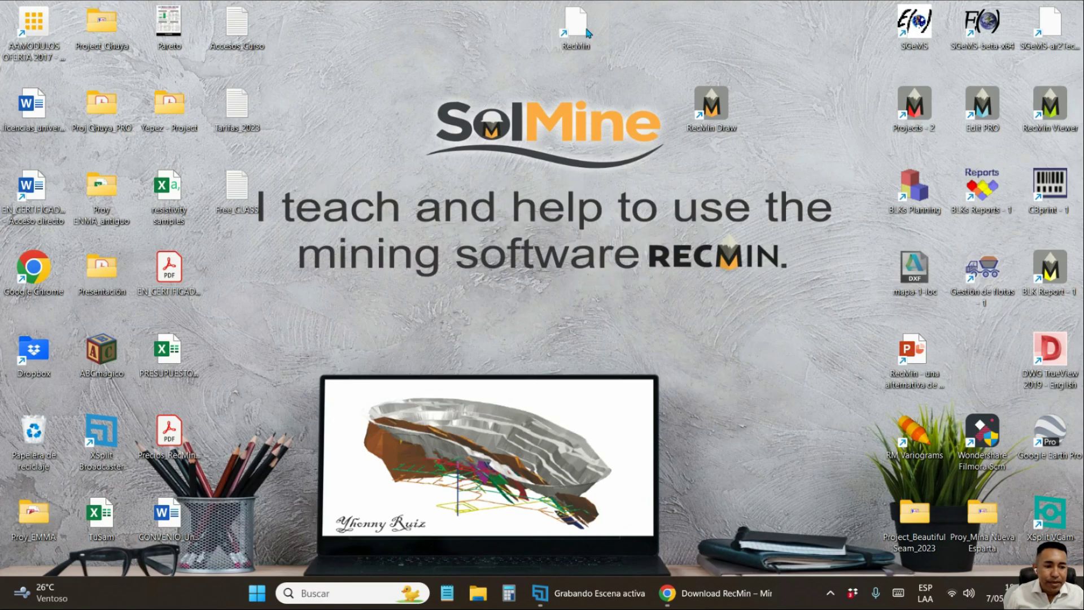
click(687, 219)
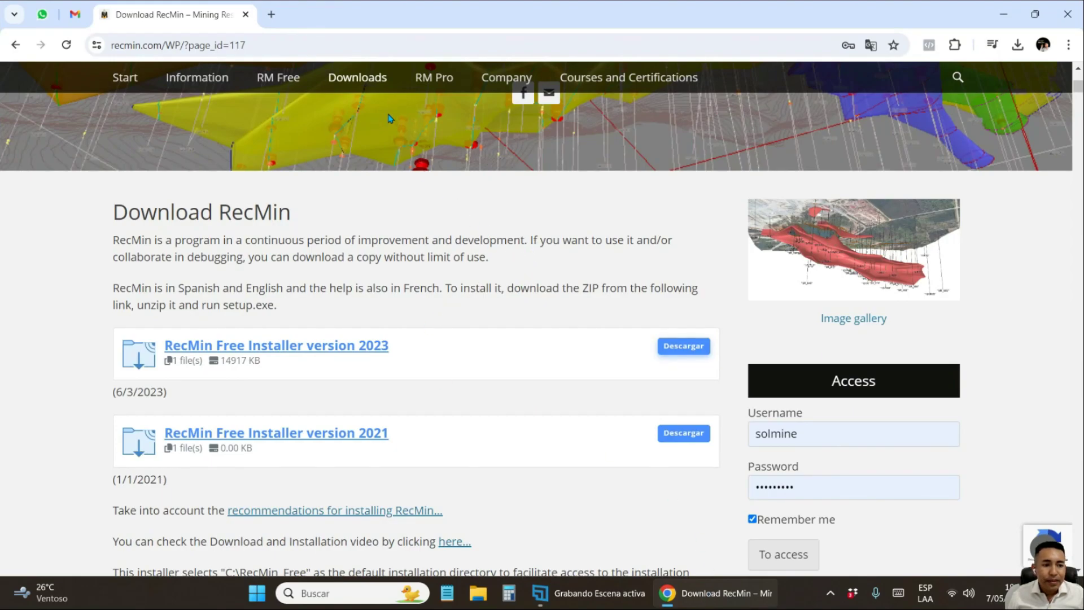
Step: Open the RM 3D viewer download page on recmin.com and download the 64-bit version
mouse_move(357, 82)
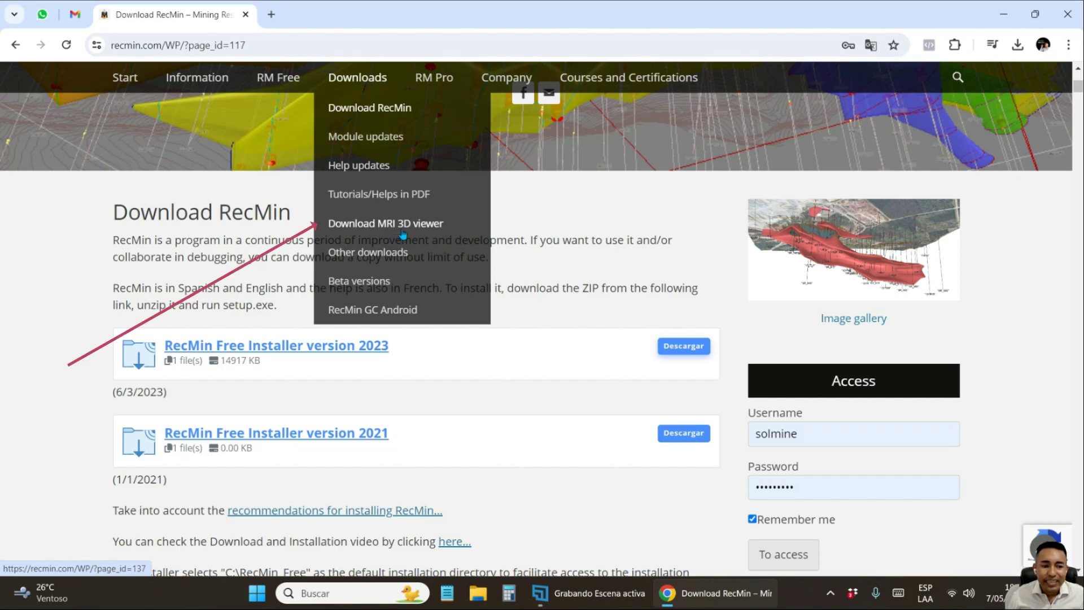
click(421, 233)
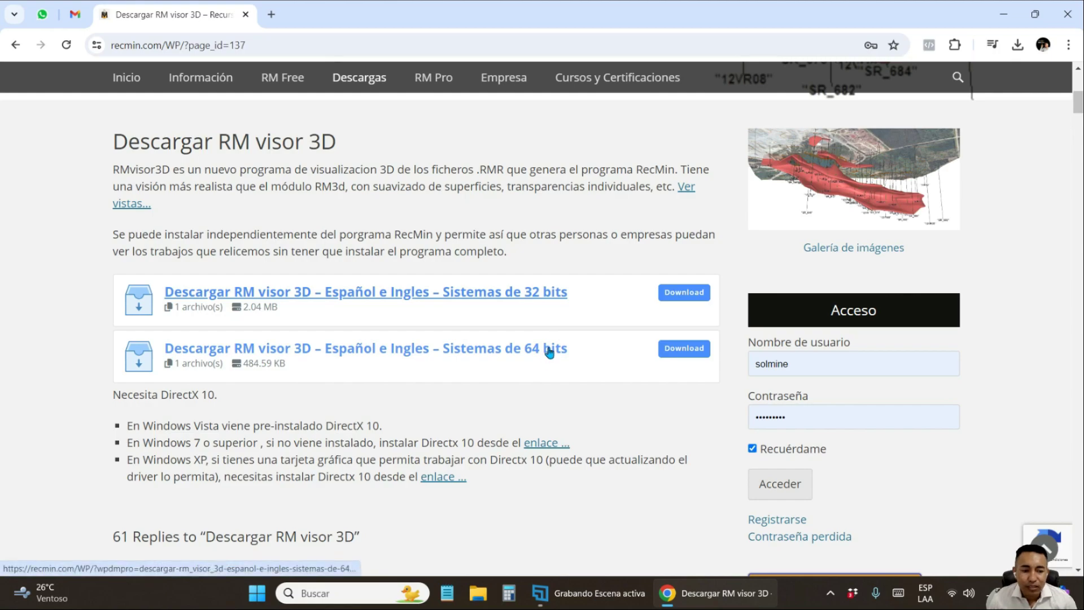
click(689, 354)
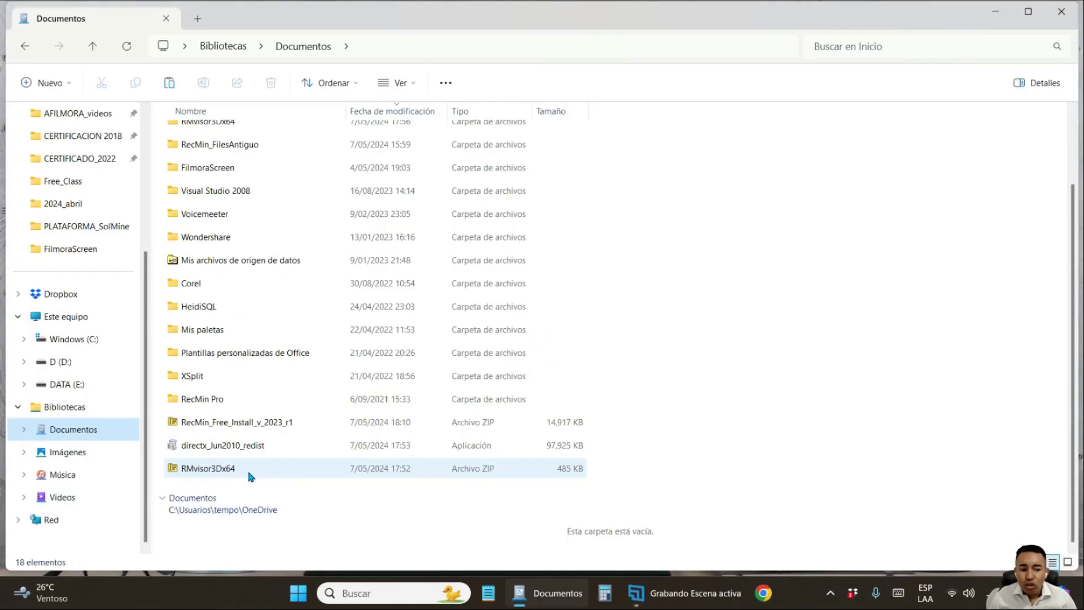
Step: Extract the RMvisor3Dx64 ZIP in Documents, replacing the existing files, and open the extracted folder to view the installer files
click(246, 469)
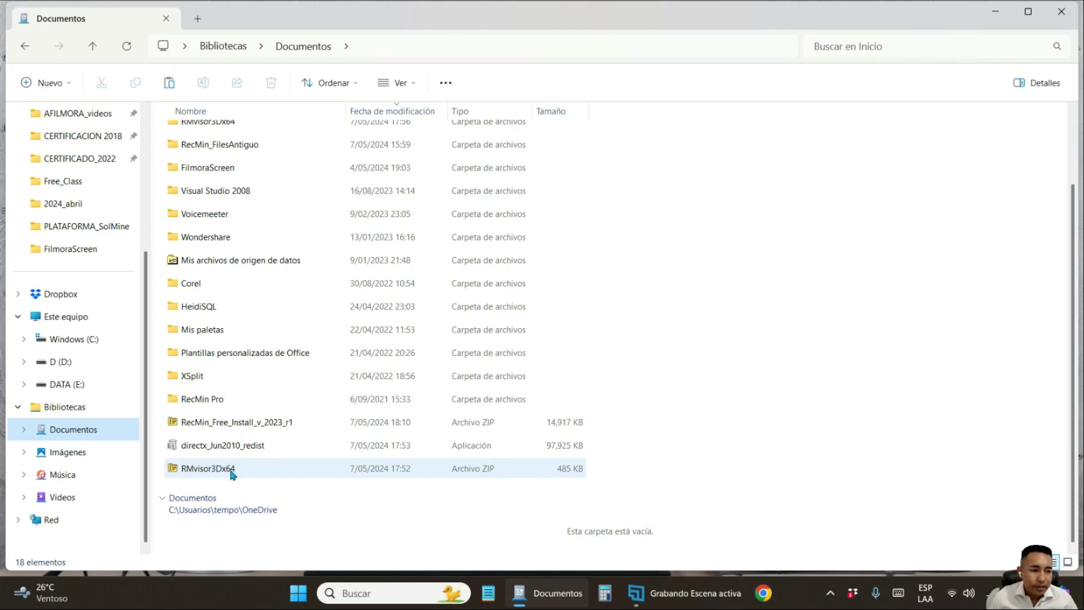
click(226, 468)
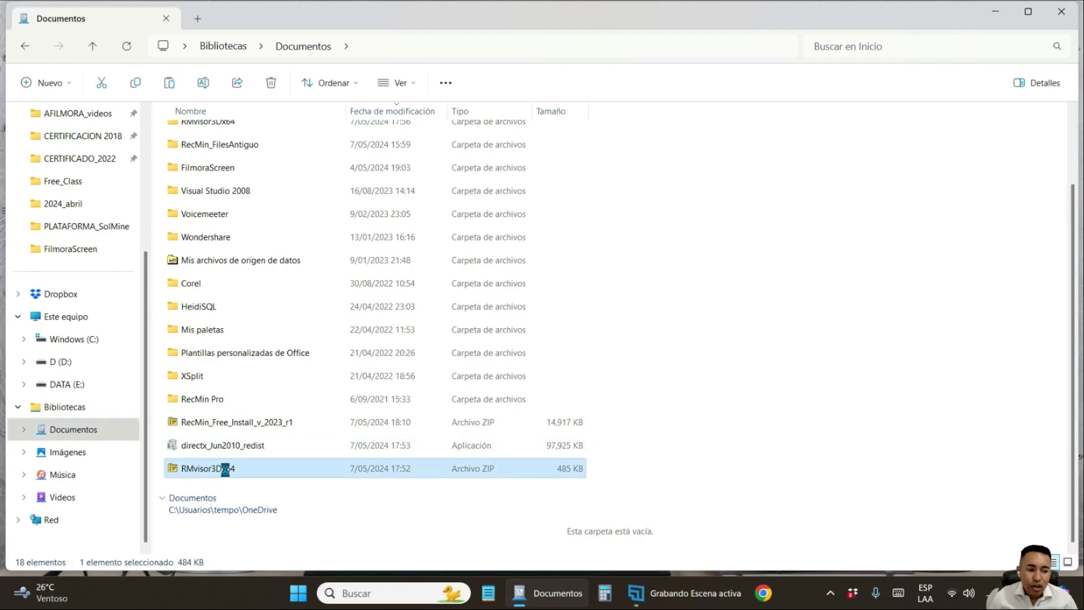
right_click(225, 469)
click(287, 308)
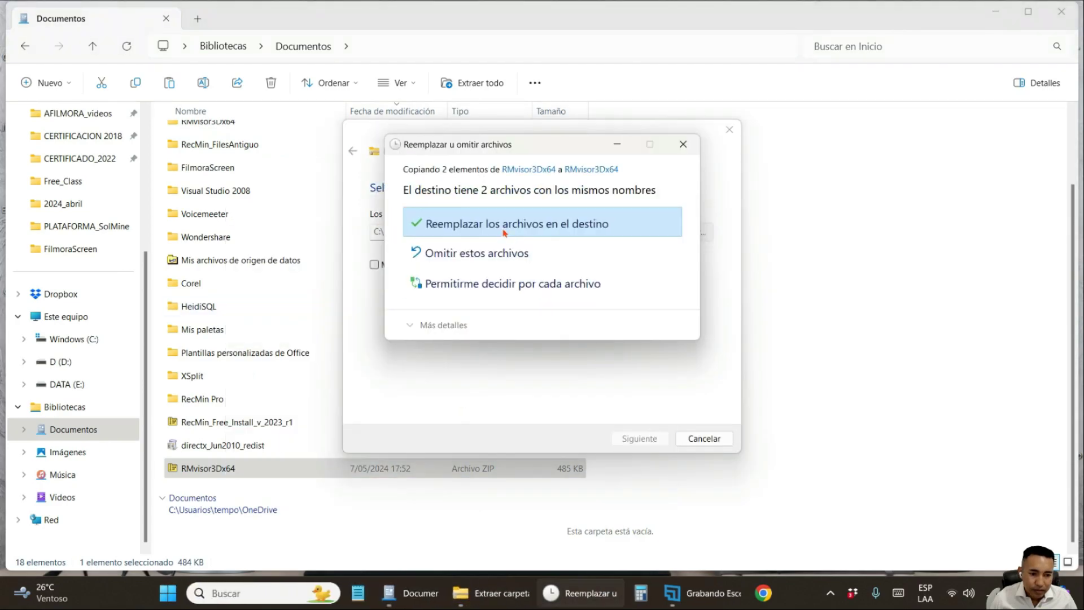
click(504, 224)
double_click(218, 163)
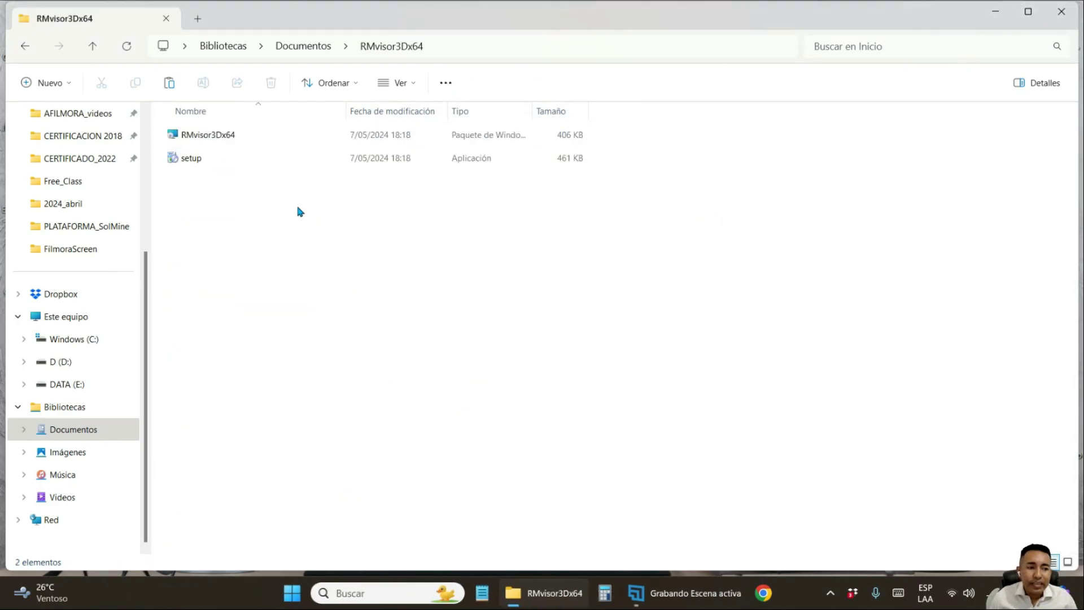
drag(301, 210, 255, 149)
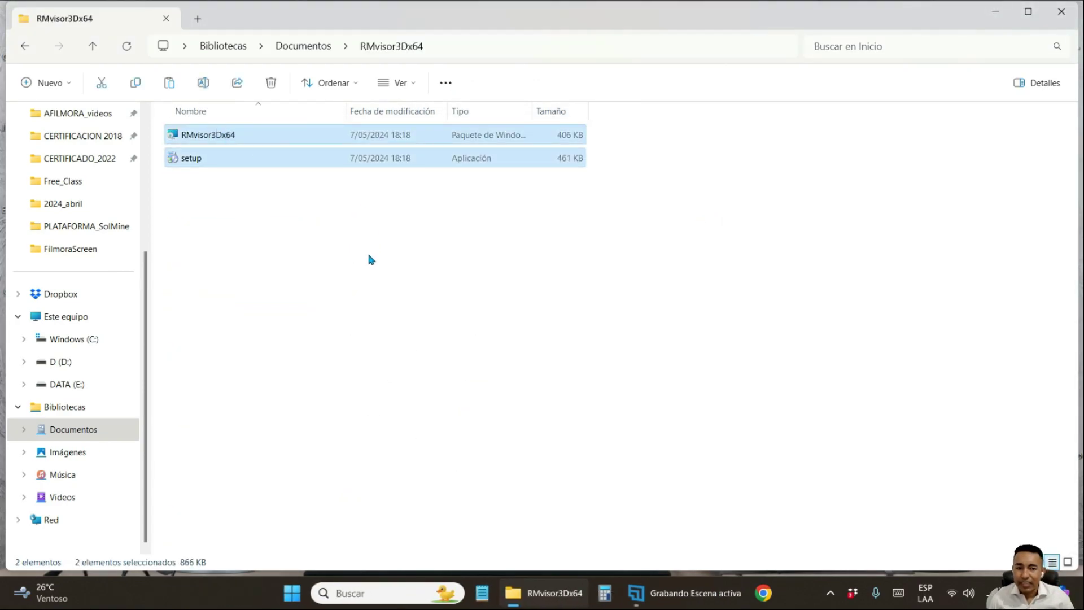
click(193, 218)
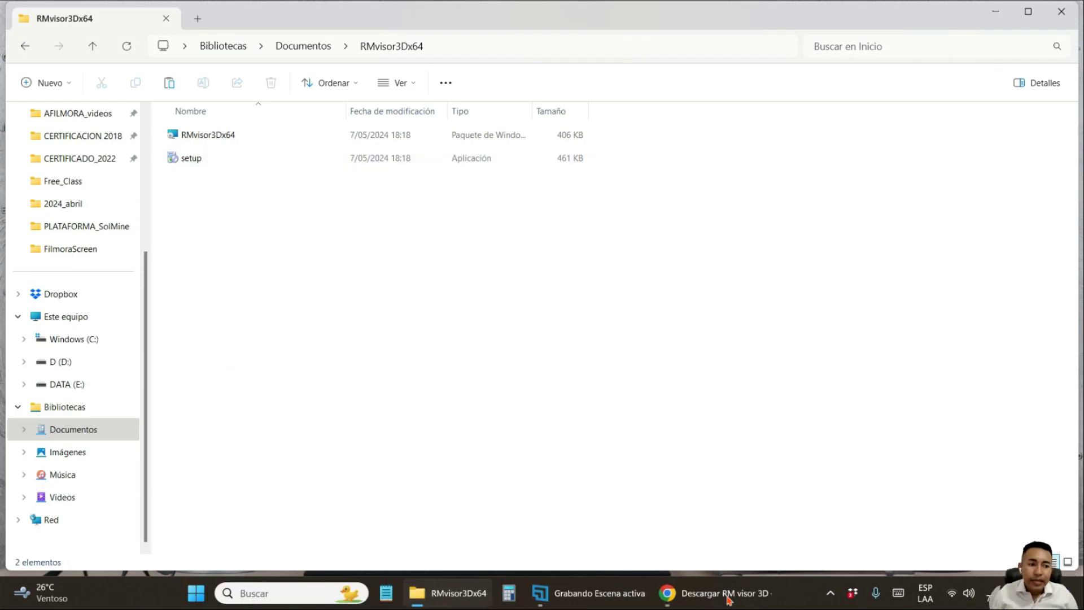
Step: Return to the viewer page in Chrome, check the DirectX 10 requirement and download the English DirectX End-User Runtimes (June 2010) from Microsoft
click(706, 592)
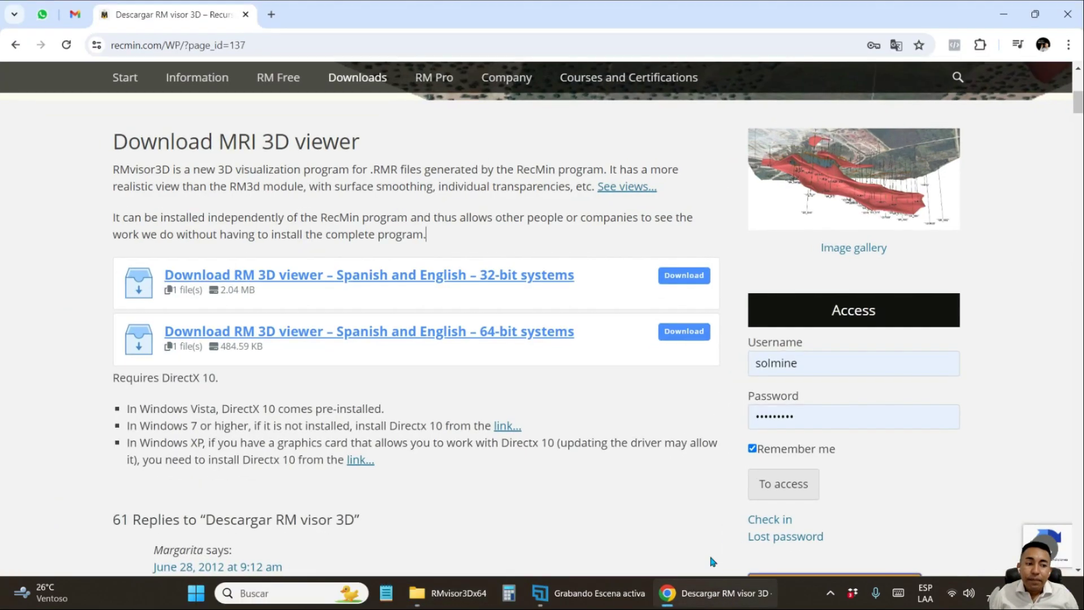
click(252, 43)
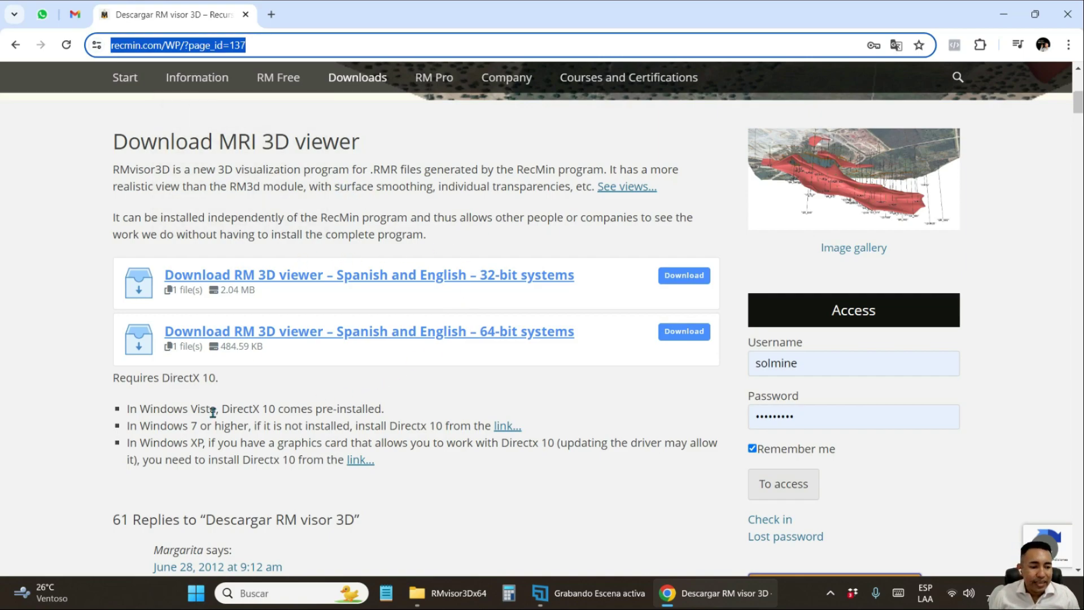
mouse_move(116, 377)
mouse_down()
mouse_move(204, 409)
mouse_move(230, 382)
mouse_move(115, 377)
mouse_up()
click(234, 383)
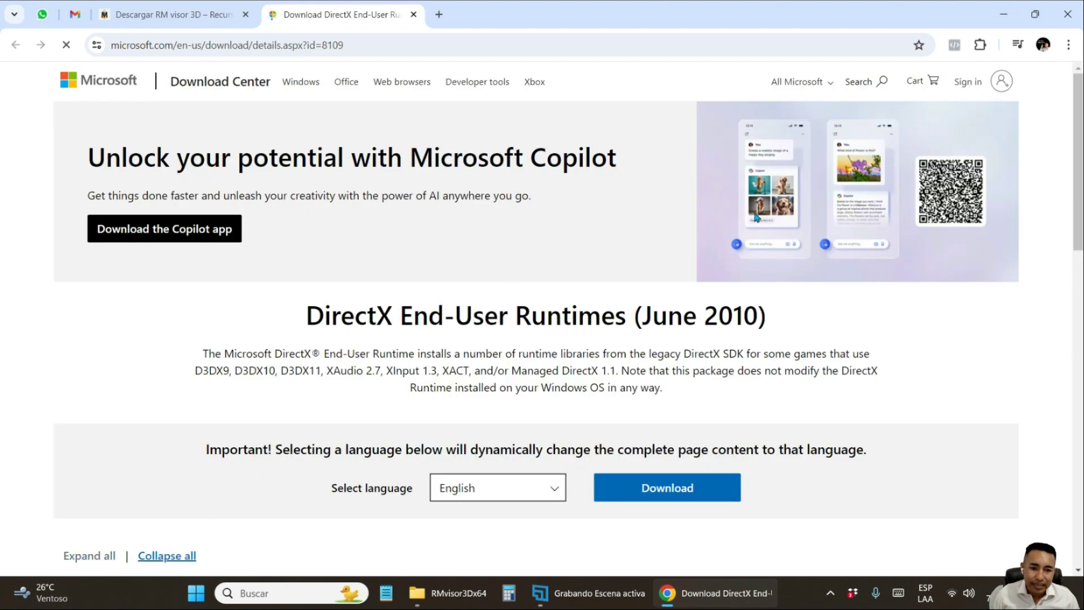
scroll(683, 322, down, 4)
click(679, 286)
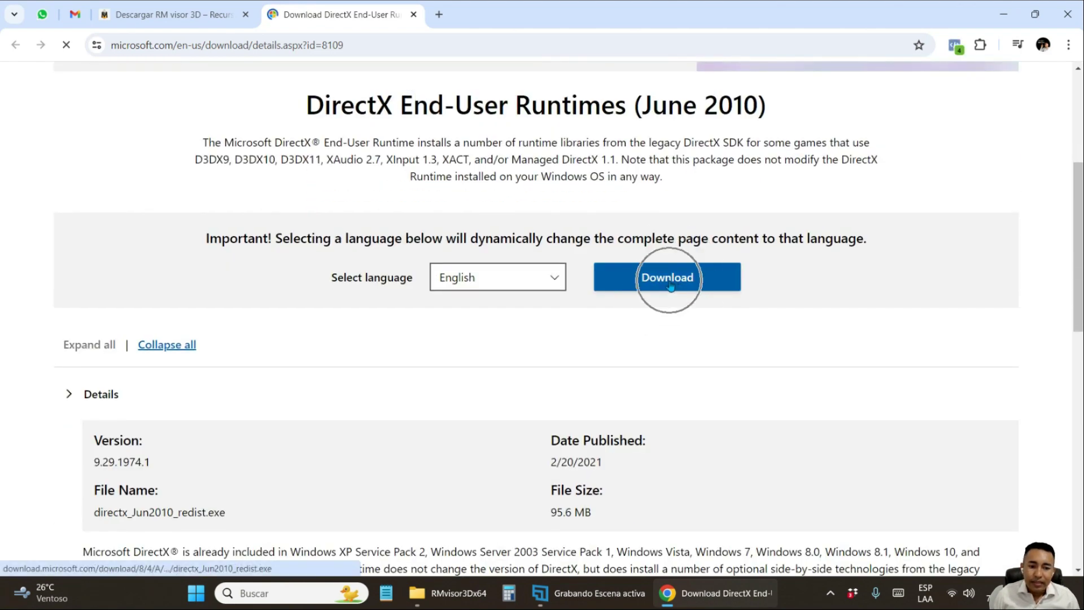
Step: Switch to File Explorer and check for directx_Jun2010_redist in Documents and the DirectX folder on drive C
click(477, 593)
click(477, 593)
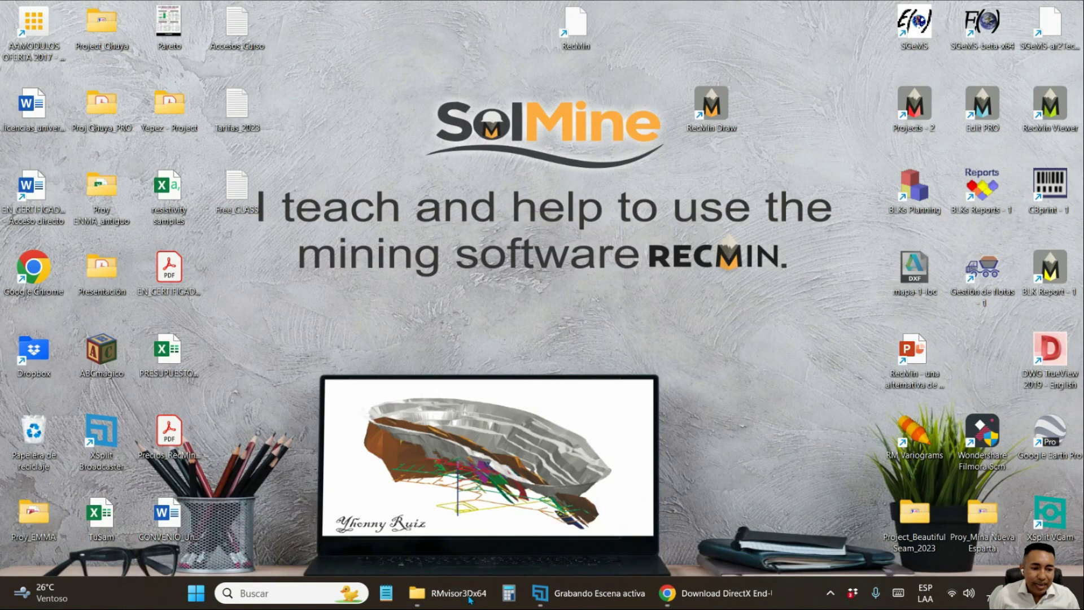
click(476, 592)
key(alt+Up)
click(256, 450)
click(255, 450)
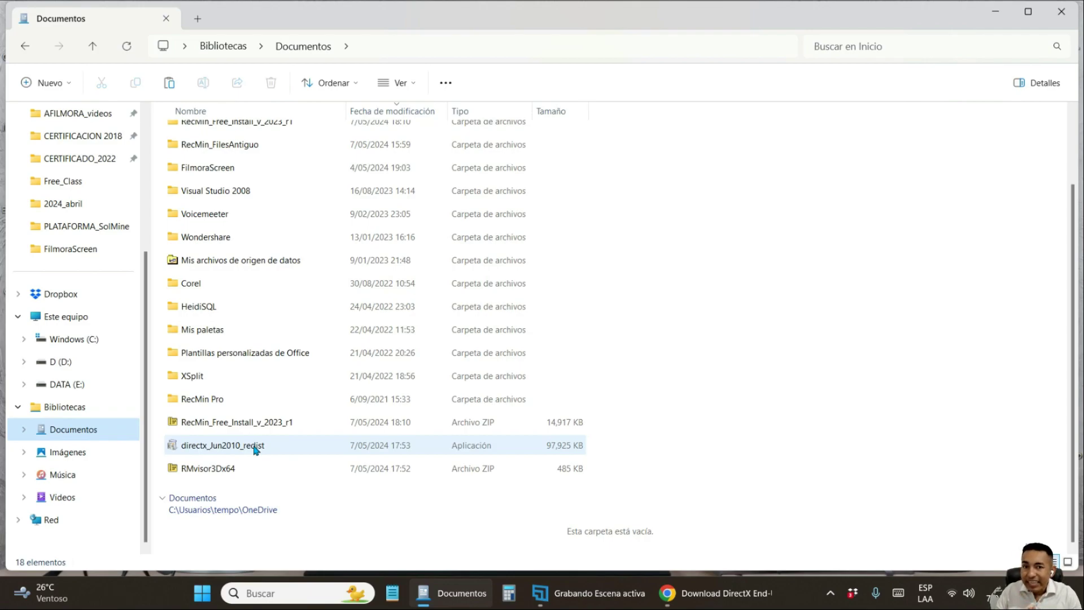
click(78, 343)
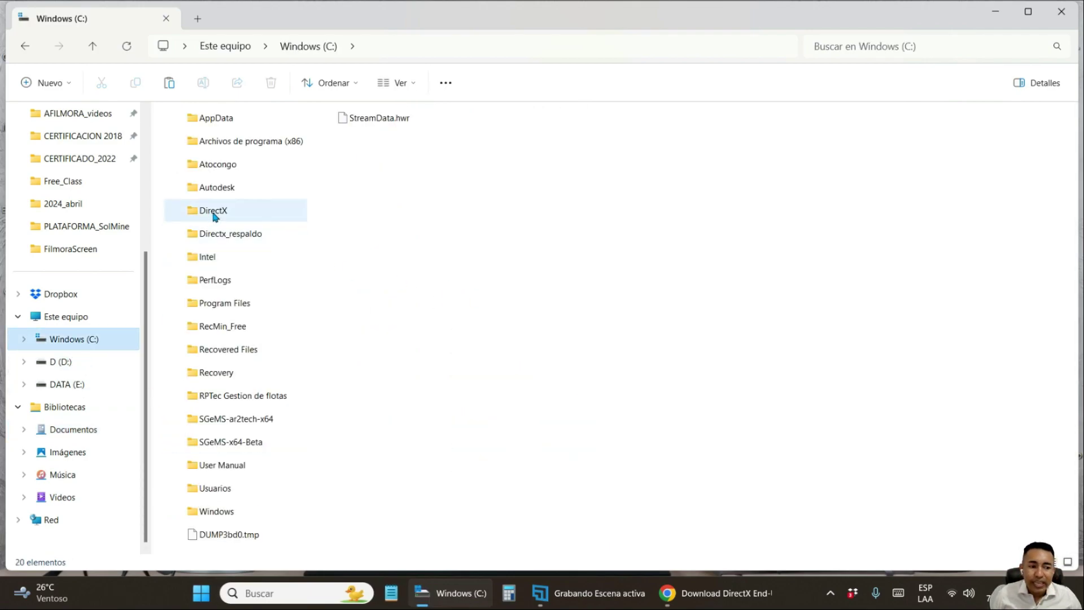
double_click(214, 214)
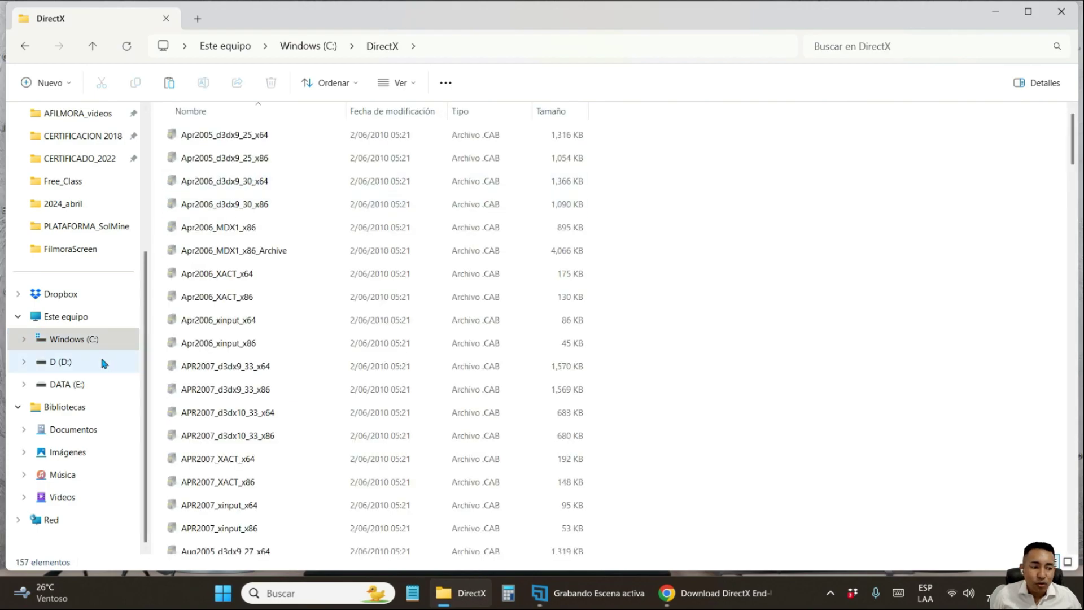
click(71, 339)
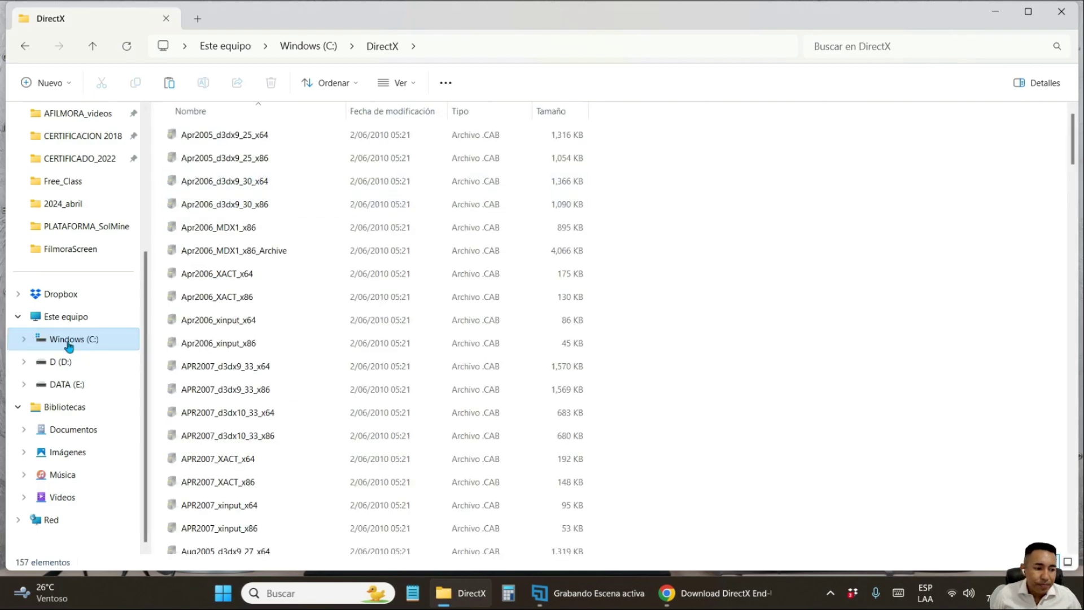
Step: Try to extract directx_Jun2010_redist from Documents to C:\DirectX, accepting its license terms
click(81, 431)
scroll(345, 464, down, 2)
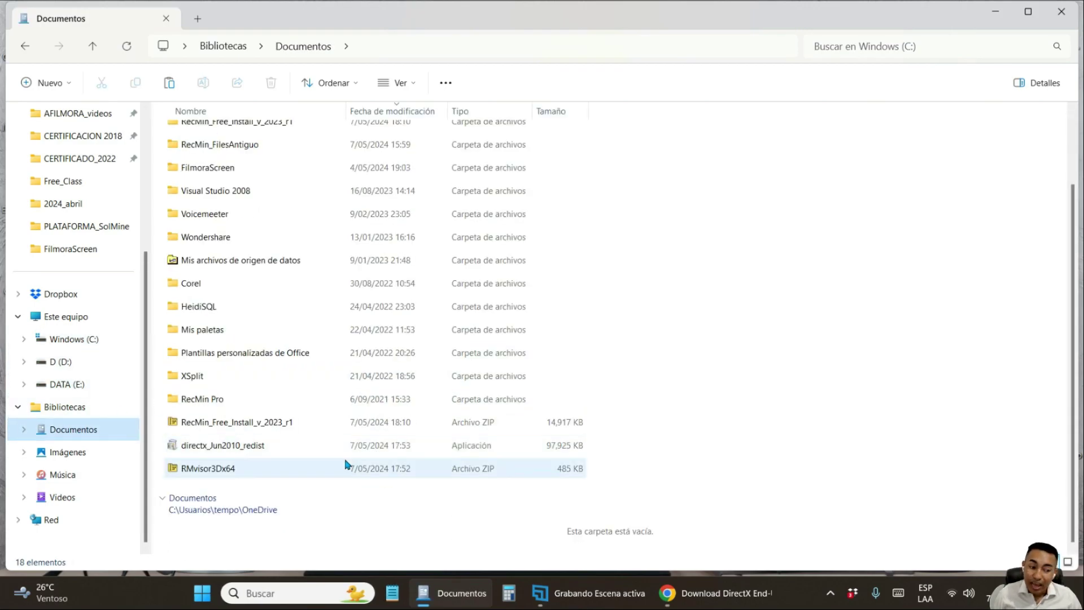
double_click(226, 447)
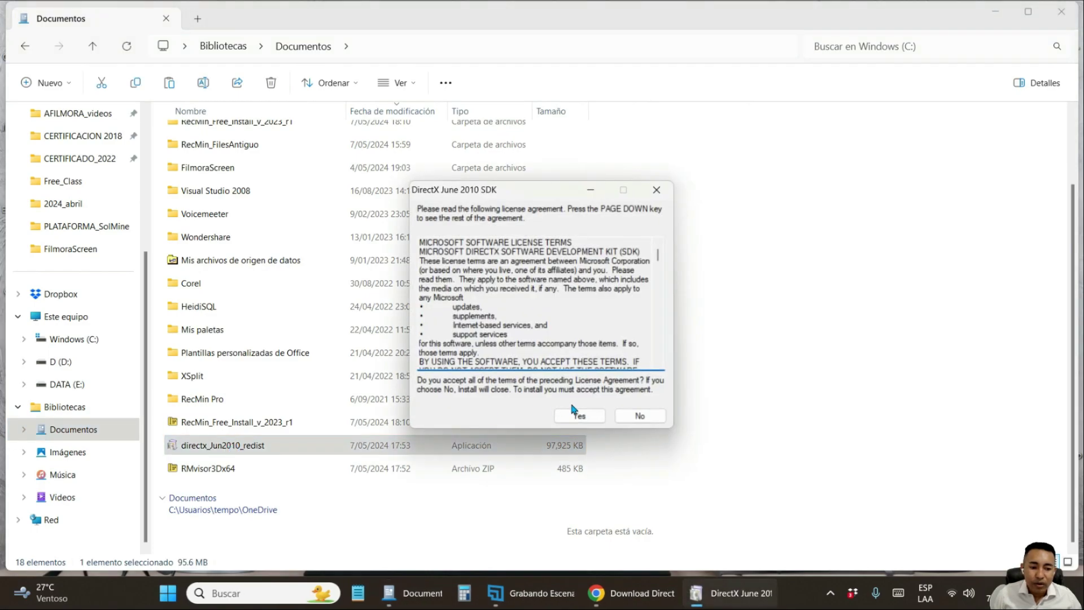
click(578, 415)
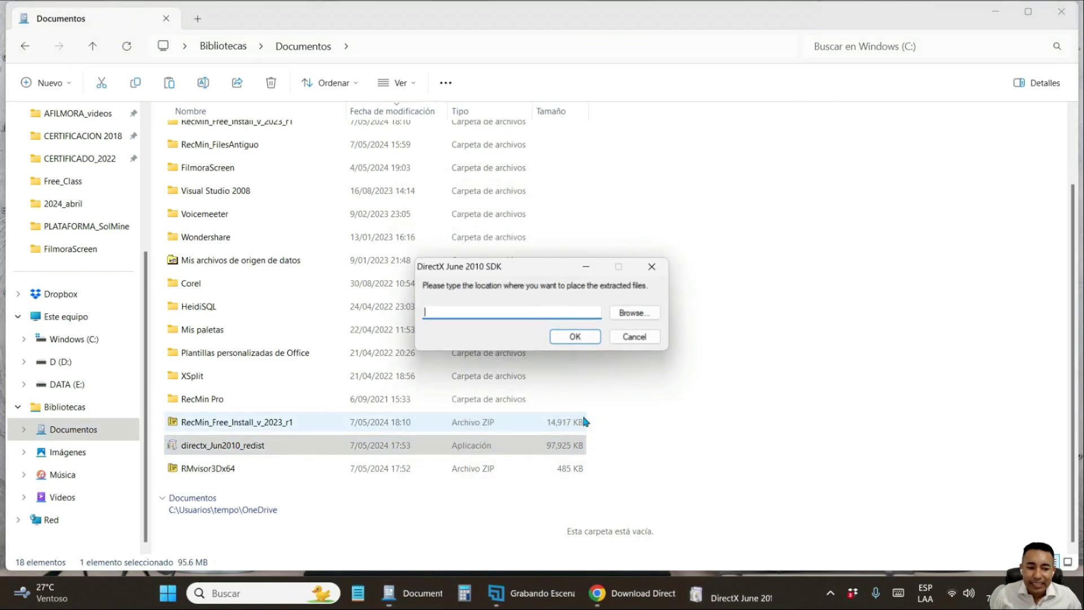
click(634, 314)
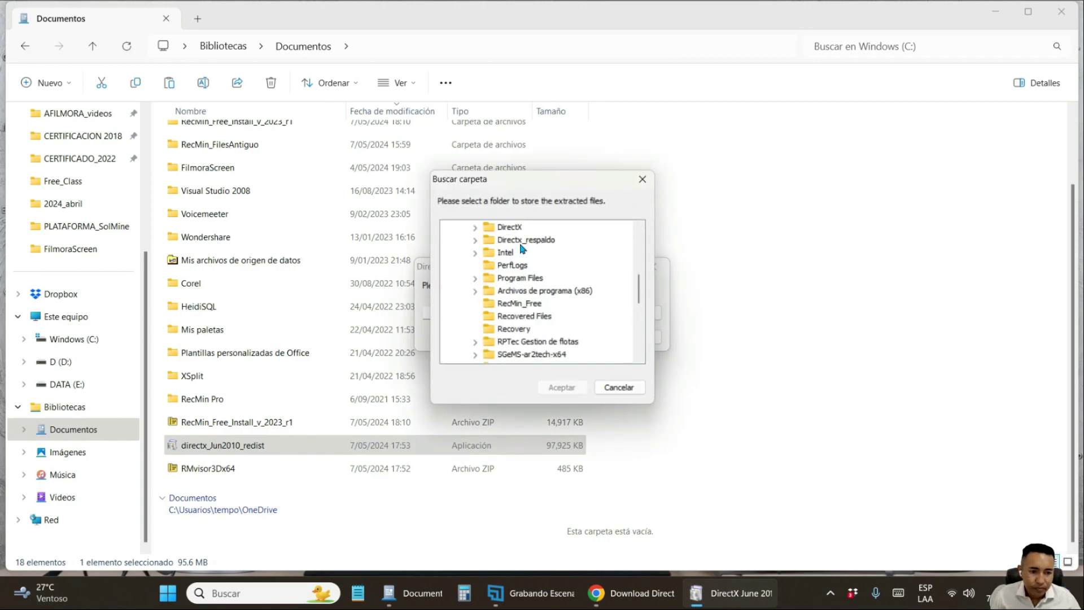
click(509, 228)
click(562, 388)
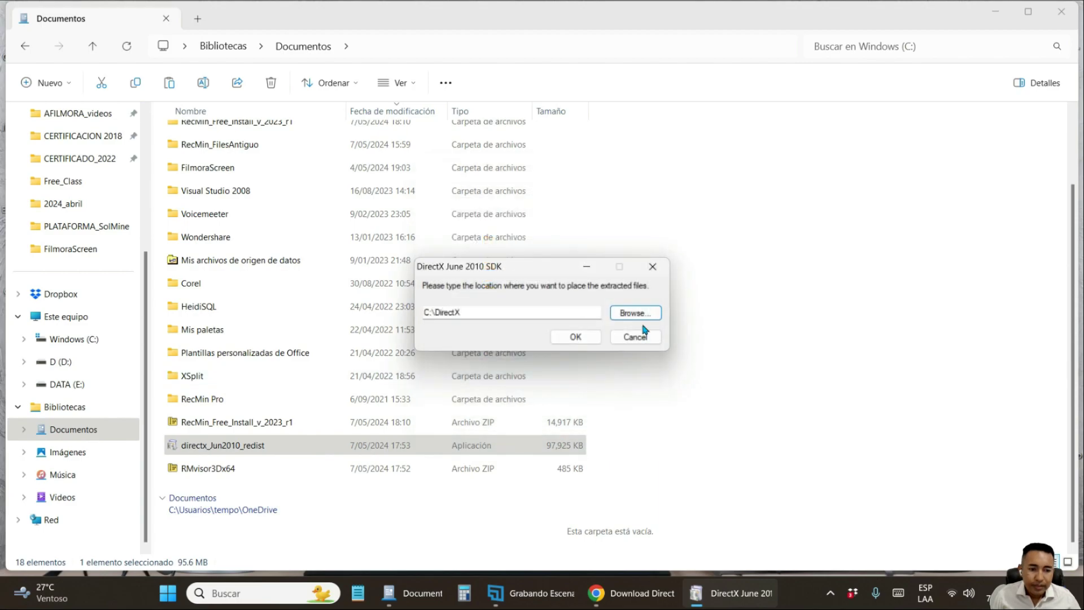
click(583, 338)
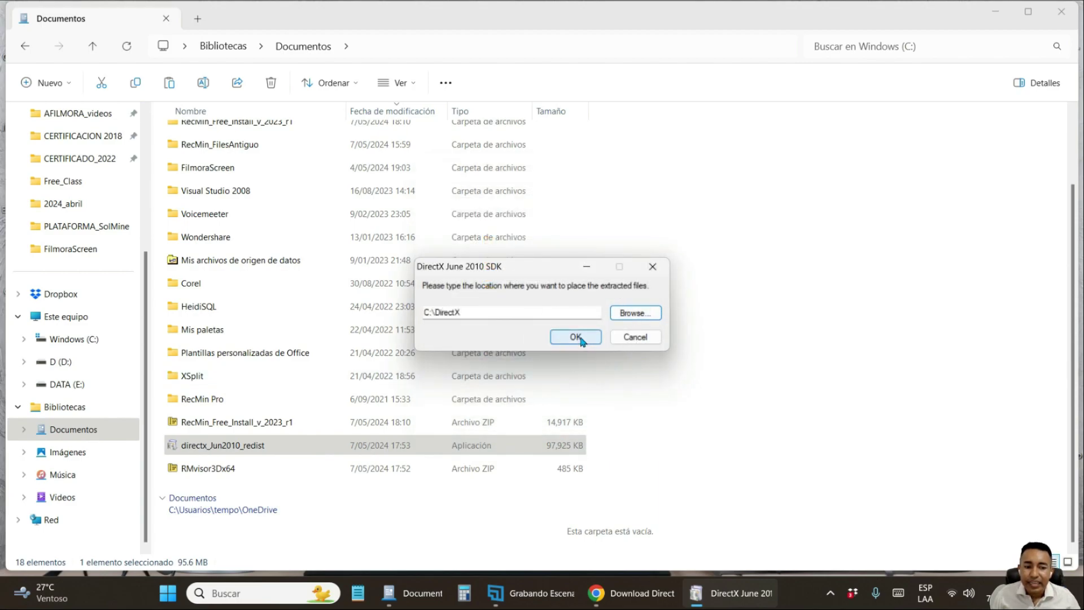
click(632, 340)
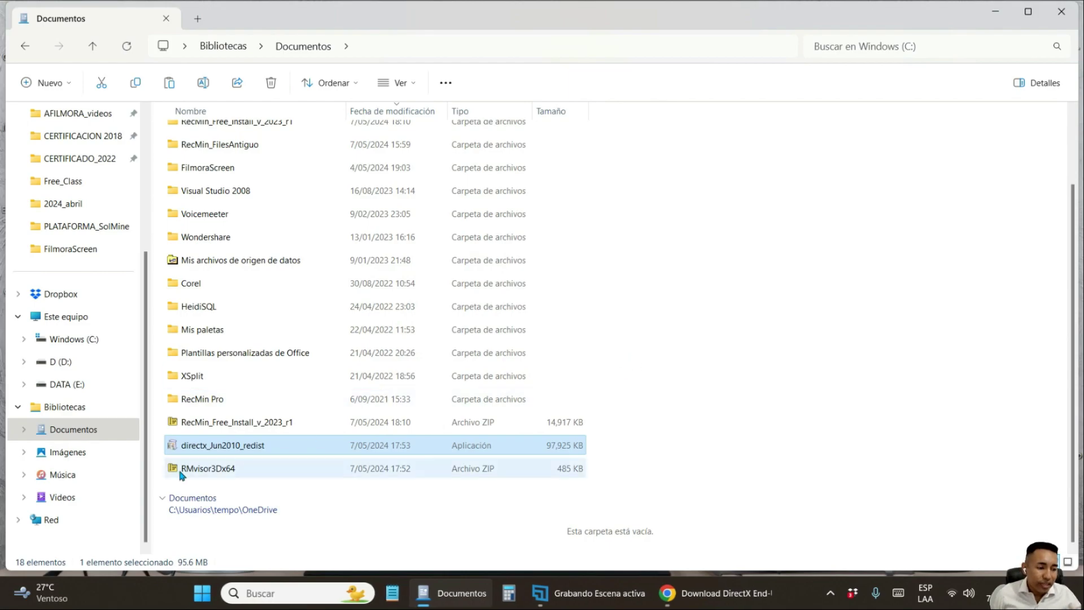
Step: Open C:\DirectX, locate the DXSETUP application among the extracted files and run it
click(91, 345)
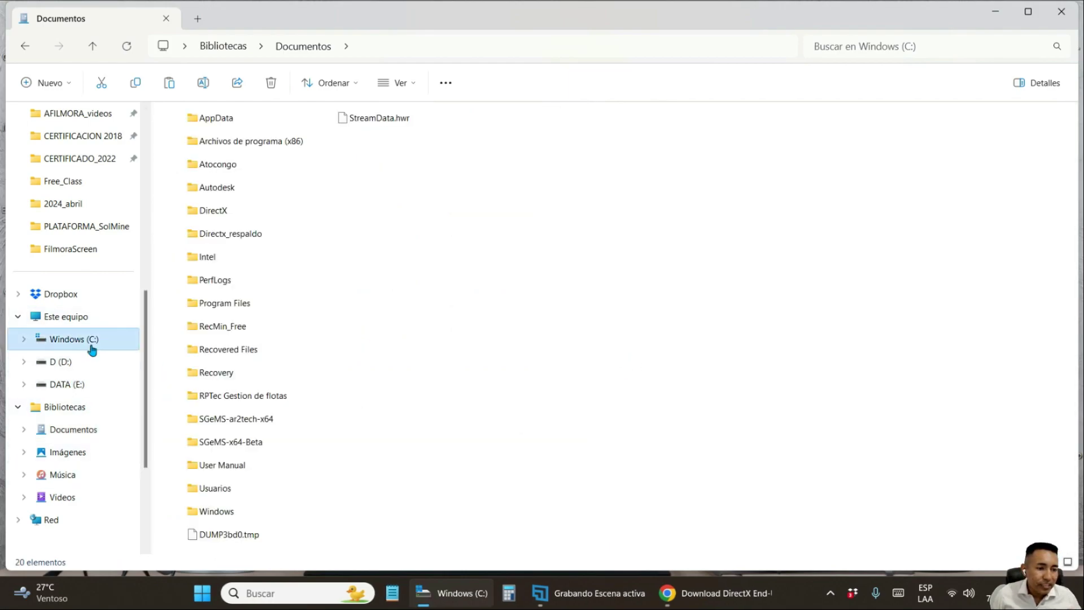
click(243, 212)
double_click(243, 212)
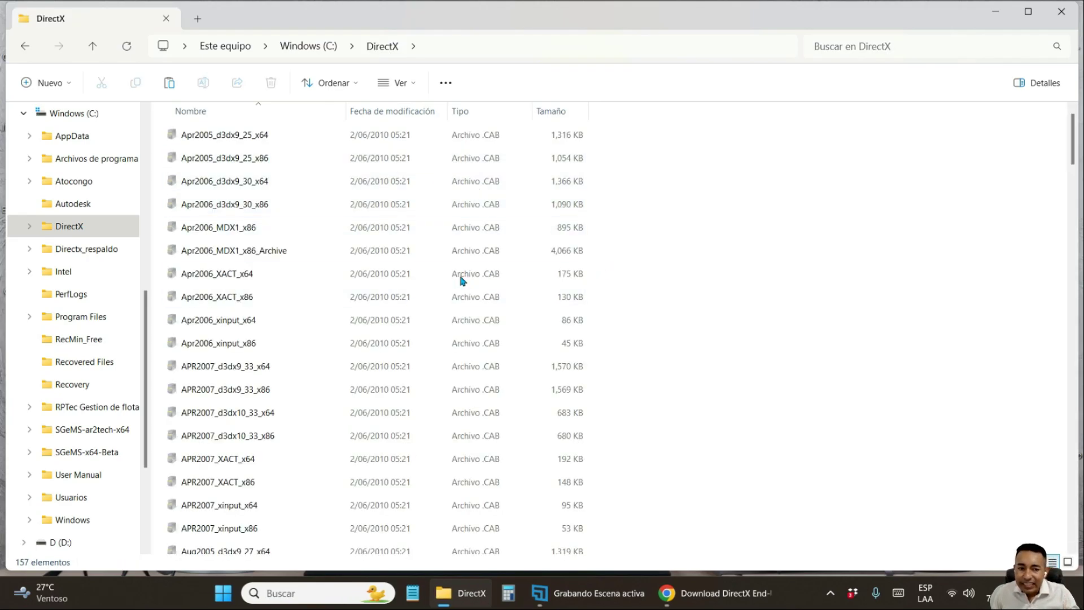
scroll(312, 269, down, 4)
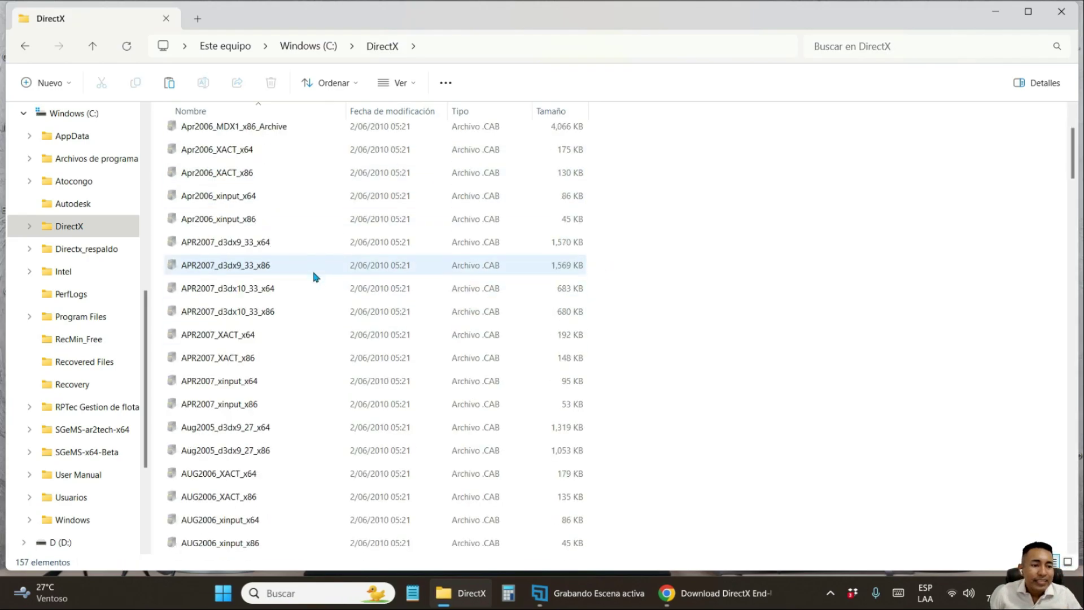
scroll(308, 236, down, 15)
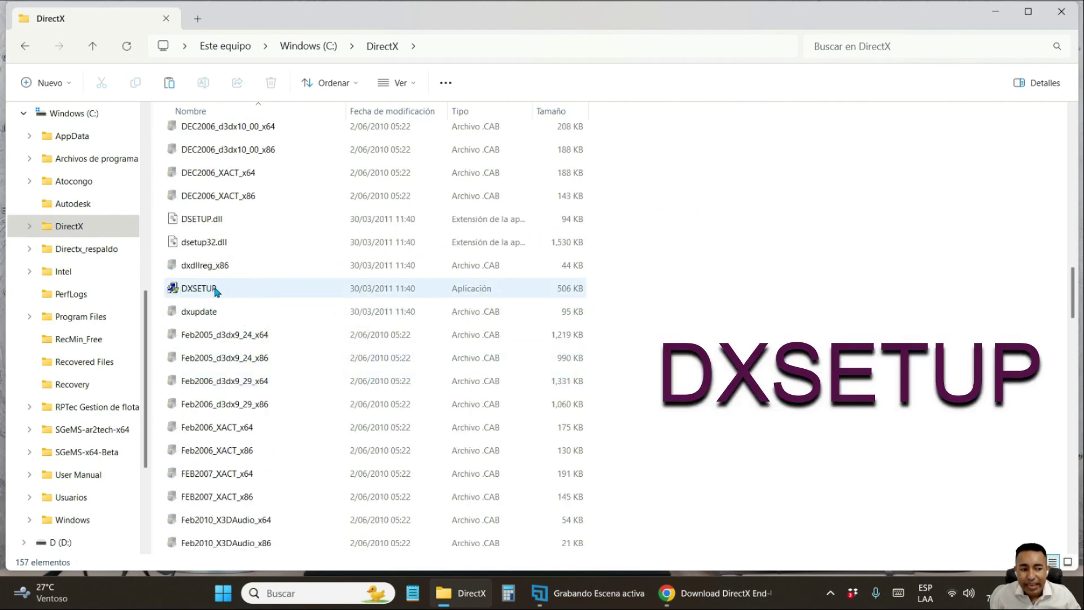
click(220, 287)
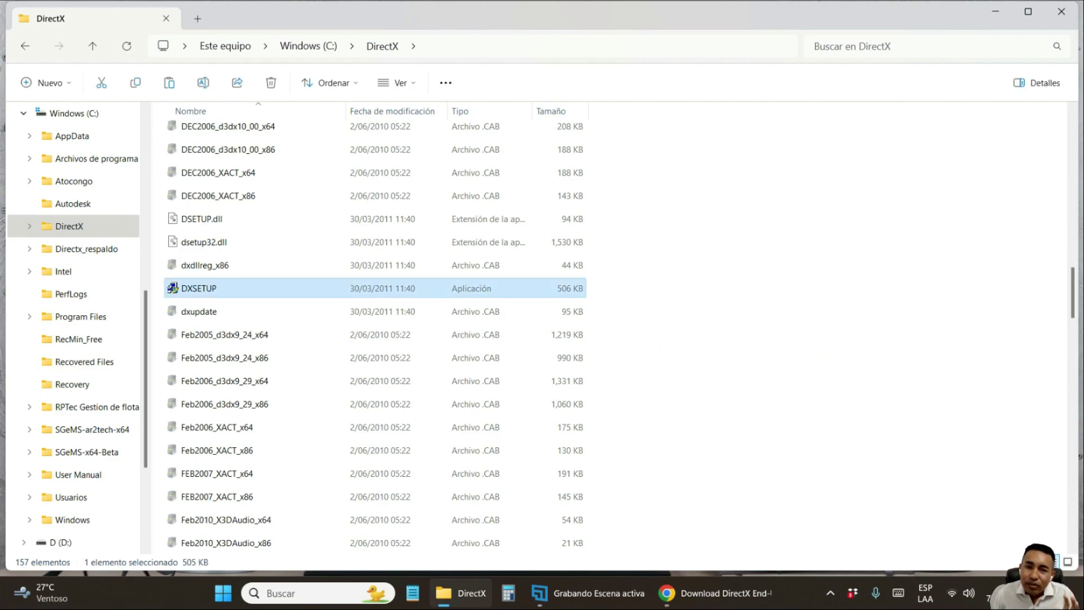
click(483, 417)
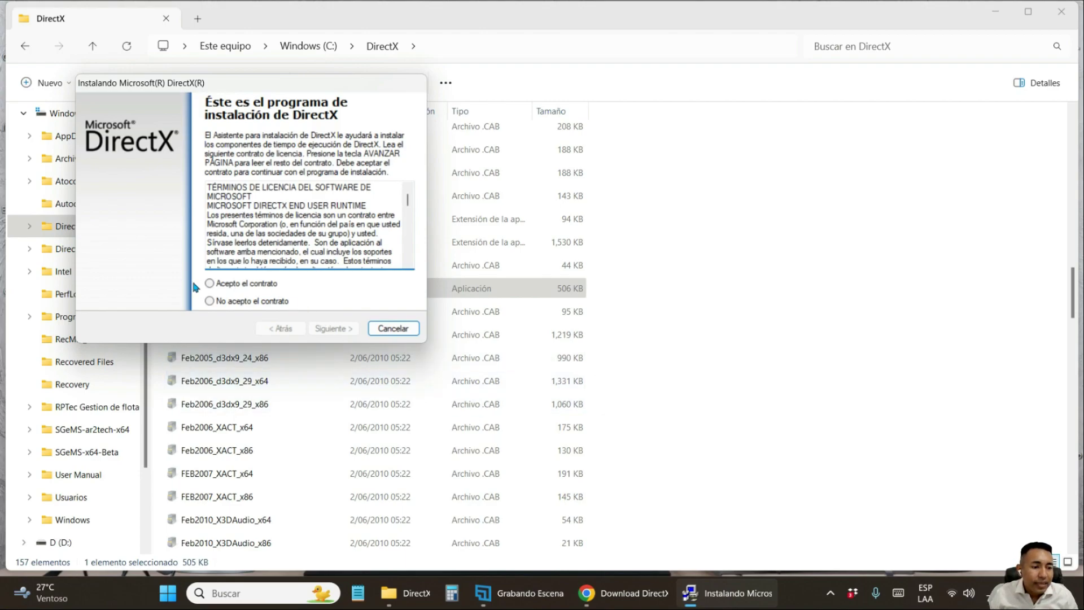
Step: Accept the DirectX license agreement, install the runtime components and finish the wizard
click(209, 284)
click(331, 328)
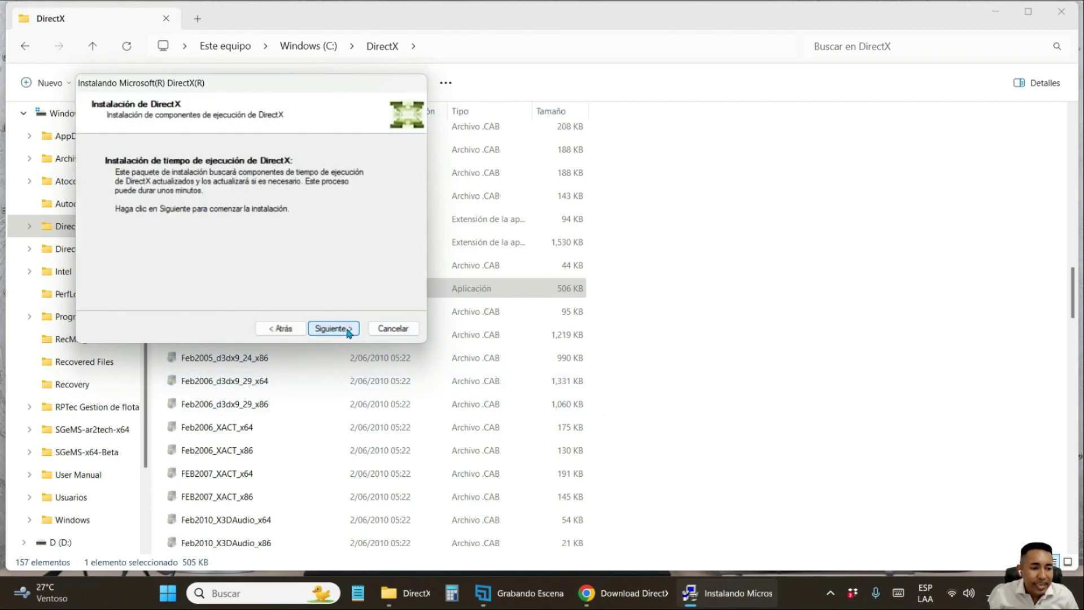
click(333, 329)
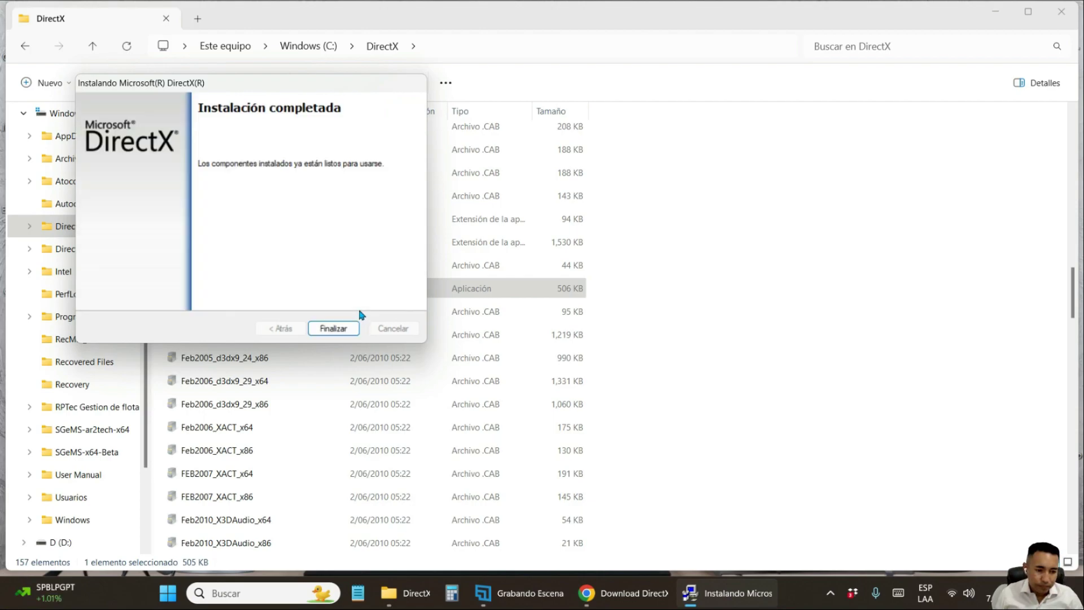
click(333, 328)
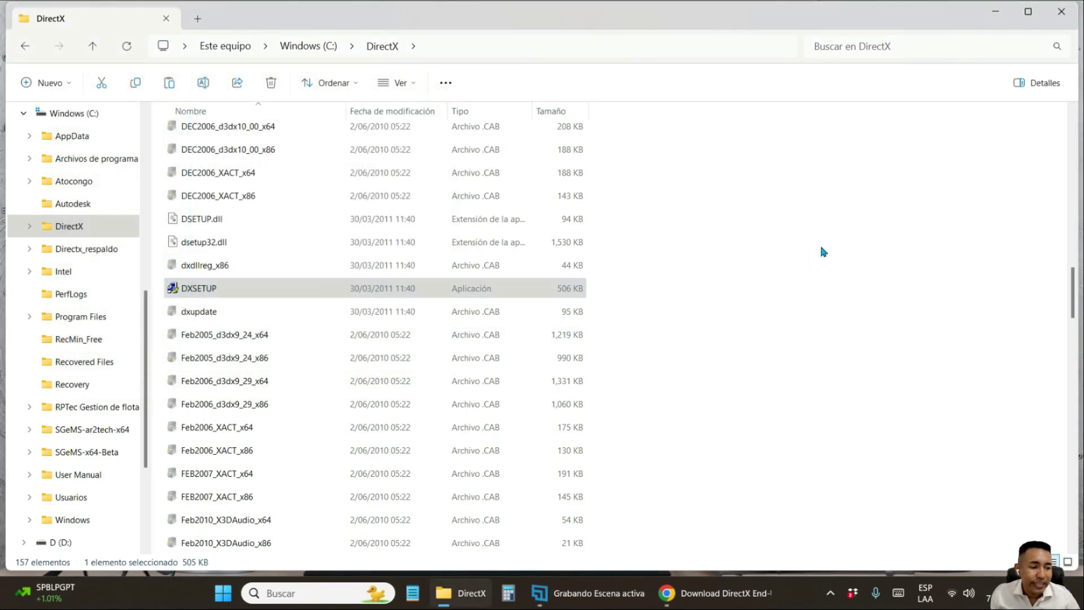
Step: Open the RMvisor3Dx64 folder in Documents and run its setup application
scroll(85, 440, down, 3)
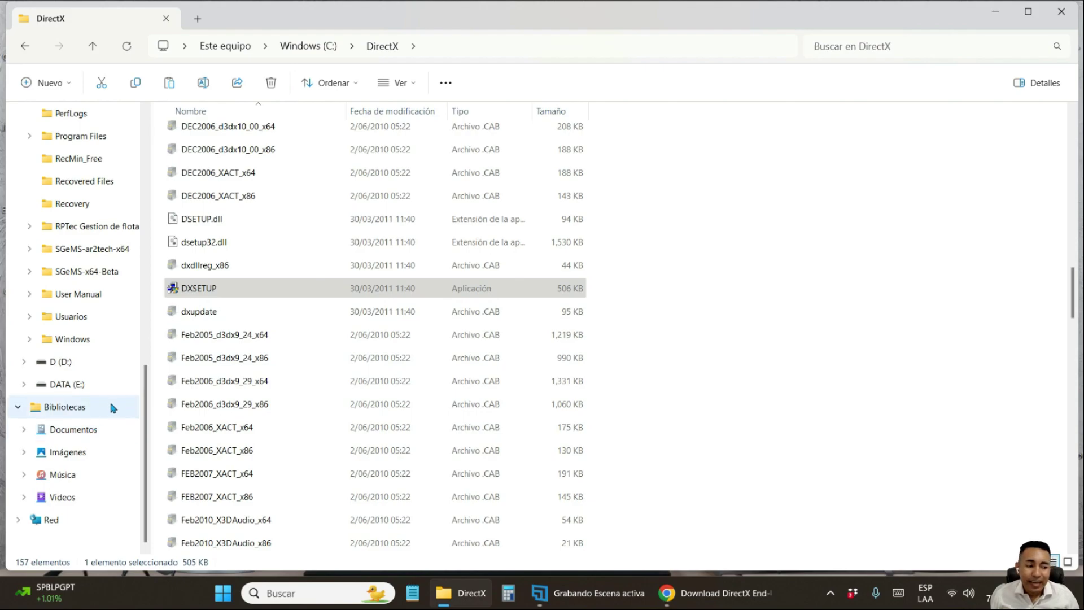
click(74, 429)
scroll(274, 473, down, 2)
scroll(274, 473, up, 3)
click(248, 164)
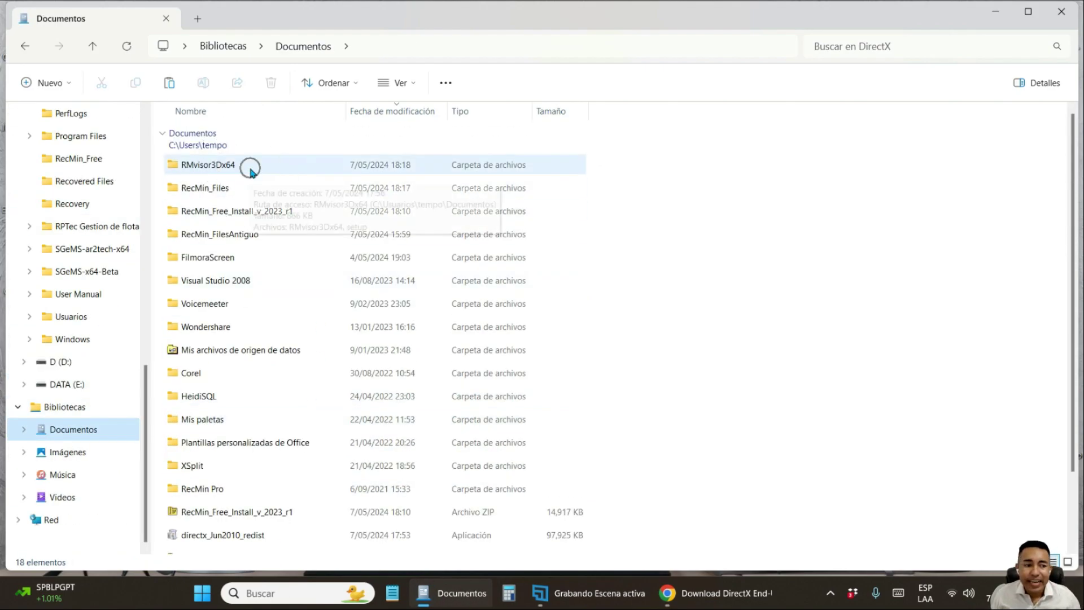
double_click(251, 169)
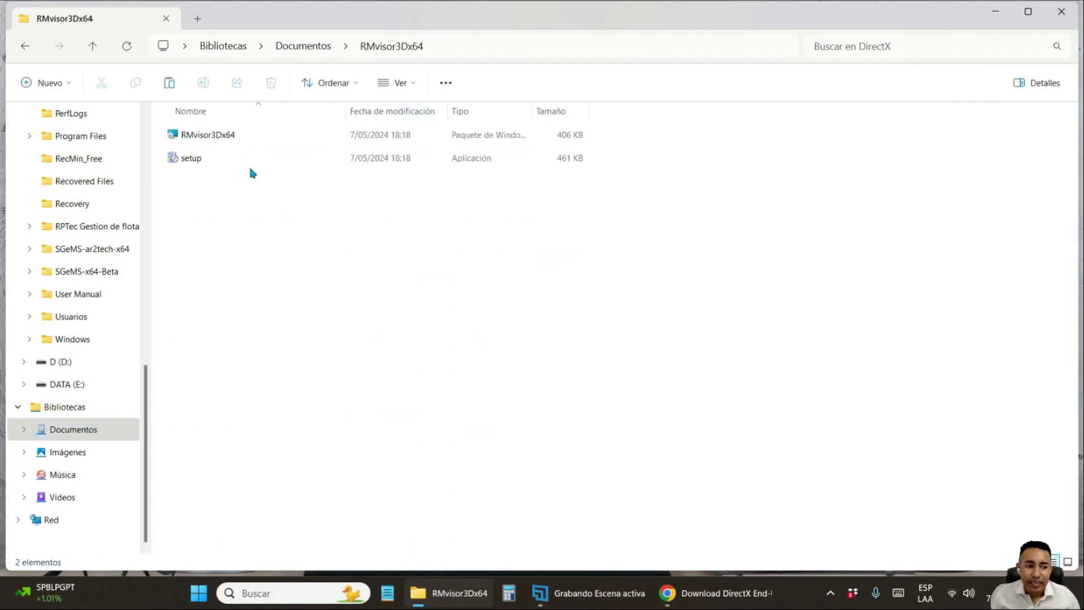
double_click(209, 163)
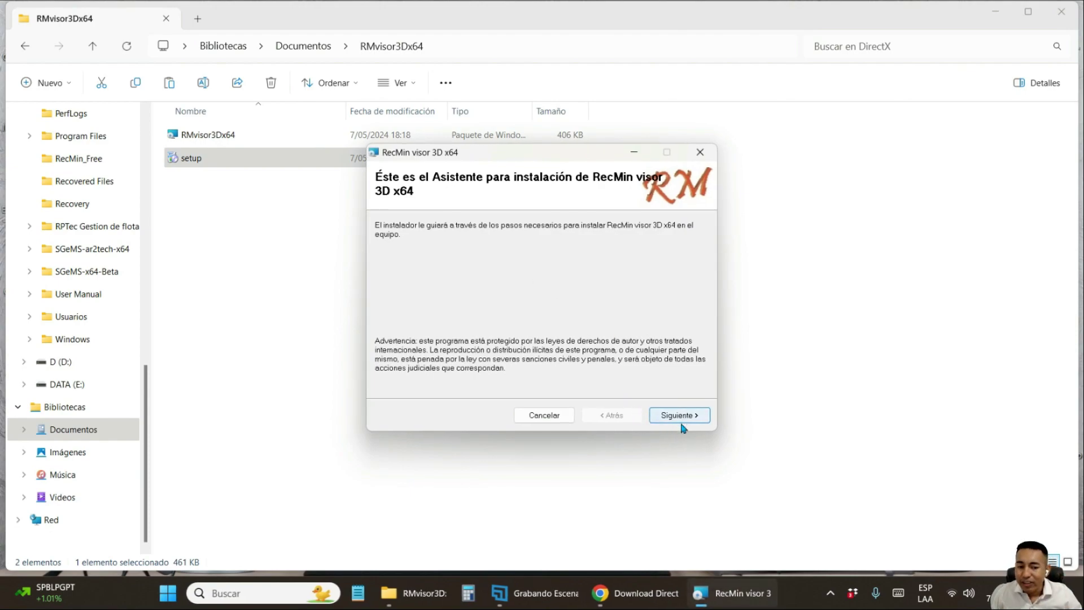
Step: Install RecMin visor 3D x64 for all users in C:\RecMin\RecMin visor 3D x64\, allowing the system changes, and close the installer
click(684, 419)
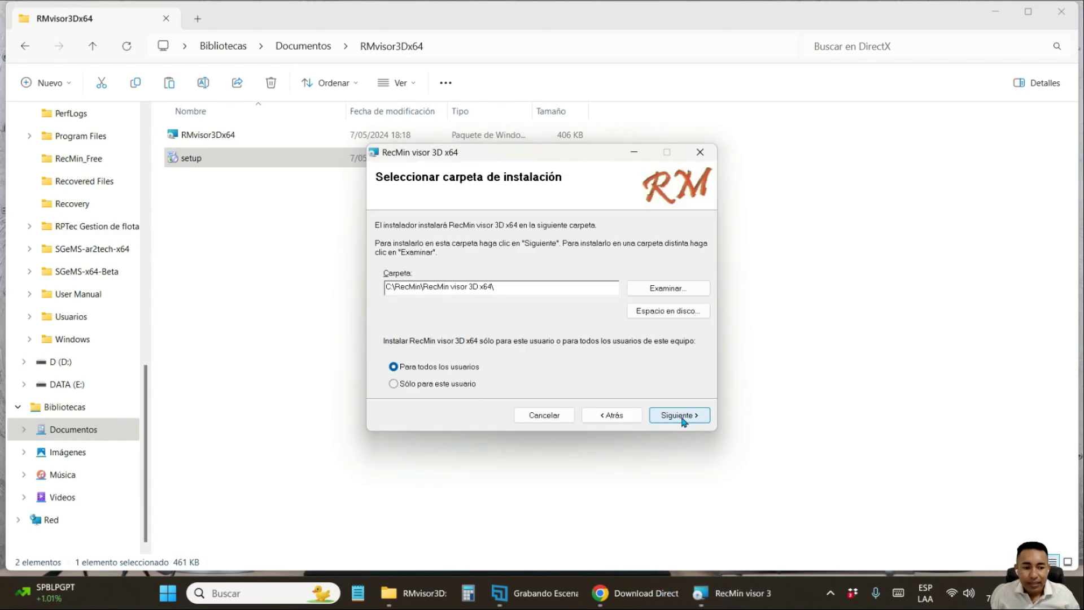
click(682, 418)
click(688, 415)
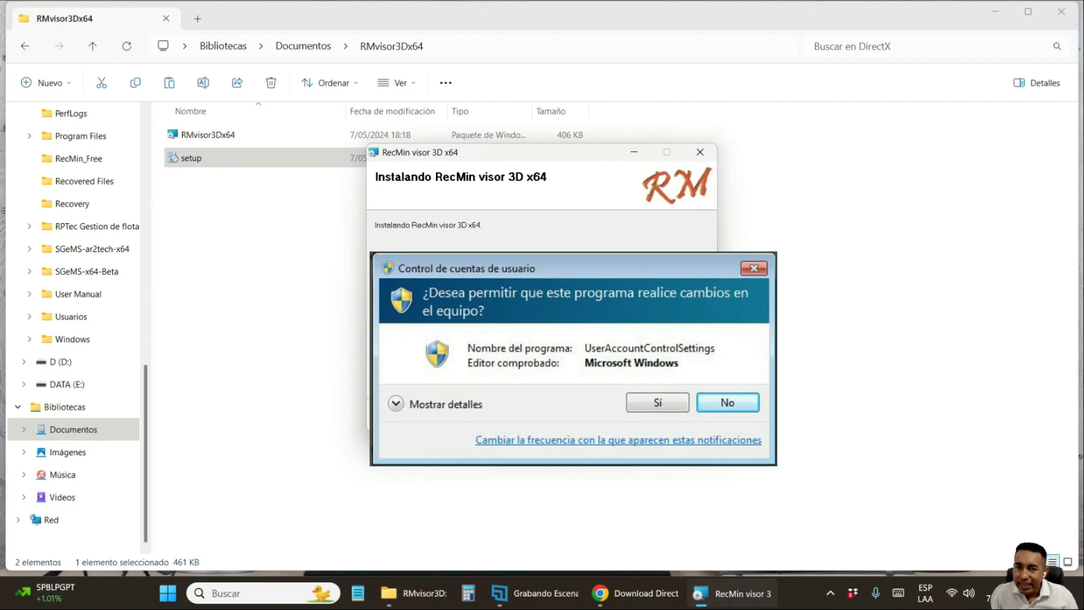
click(657, 402)
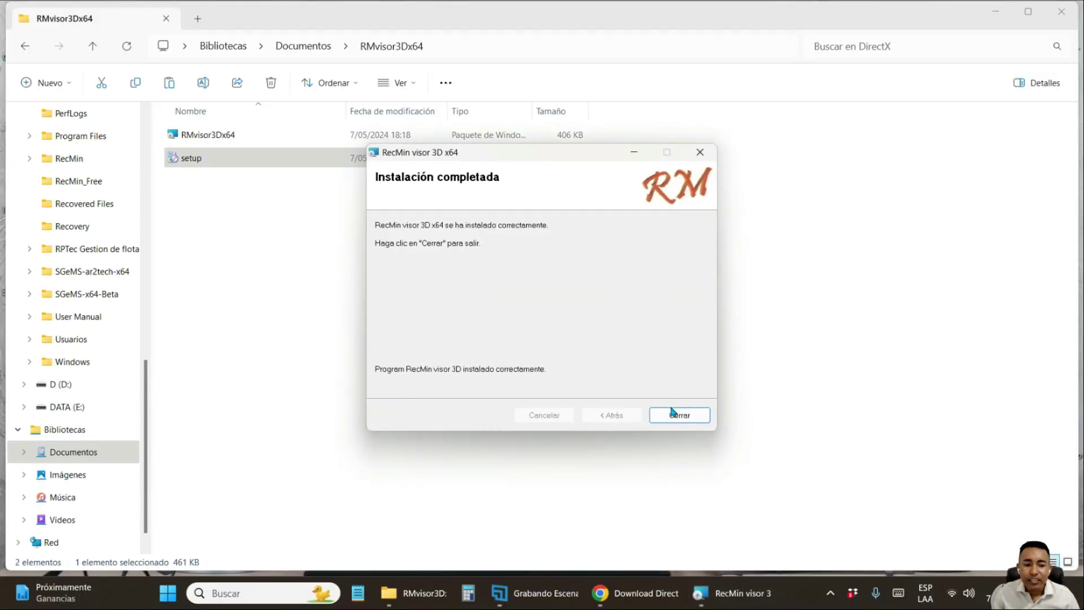
click(675, 415)
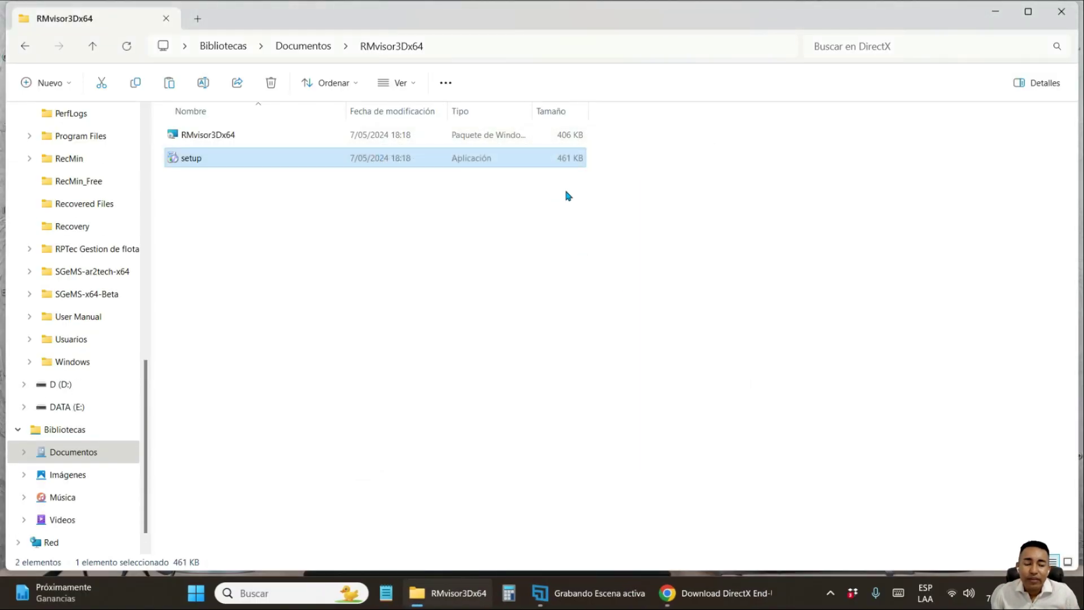
Step: Return to the desktop, launch RecMin, view its 3D options and restart the program
click(994, 12)
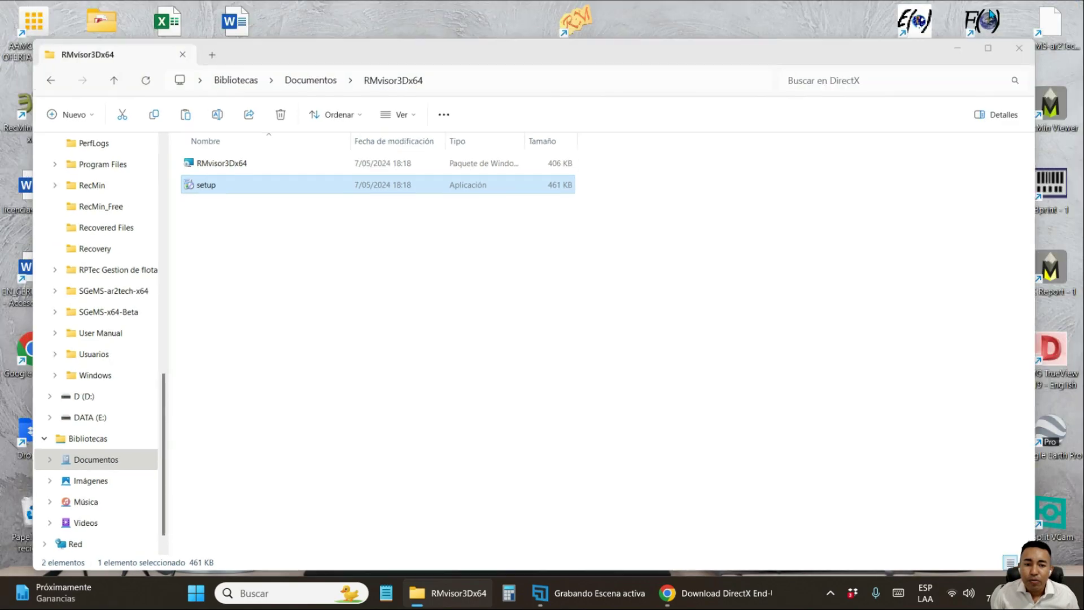
double_click(576, 37)
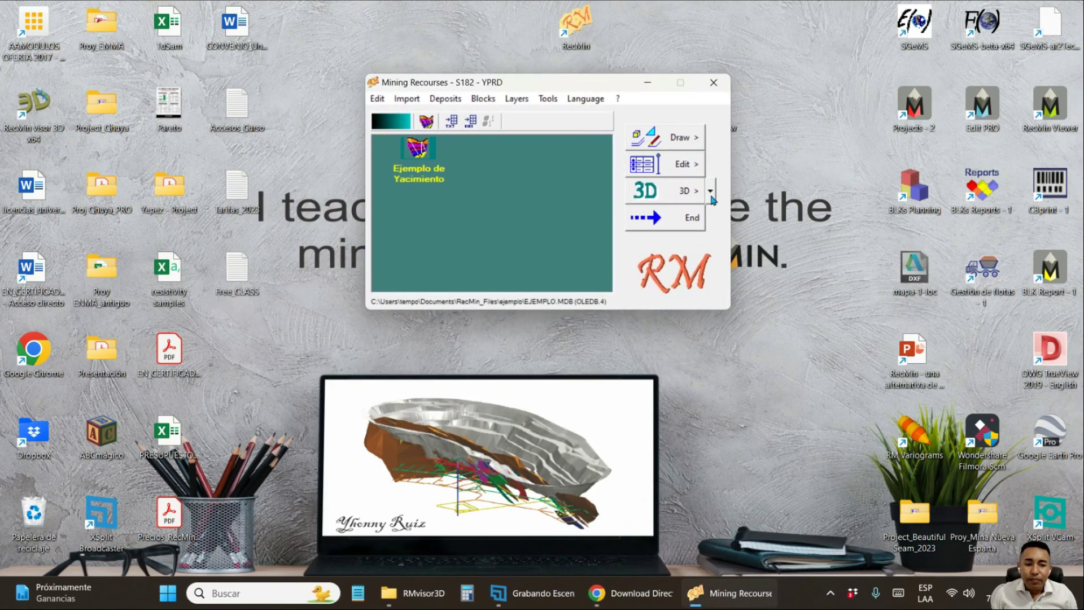
click(711, 194)
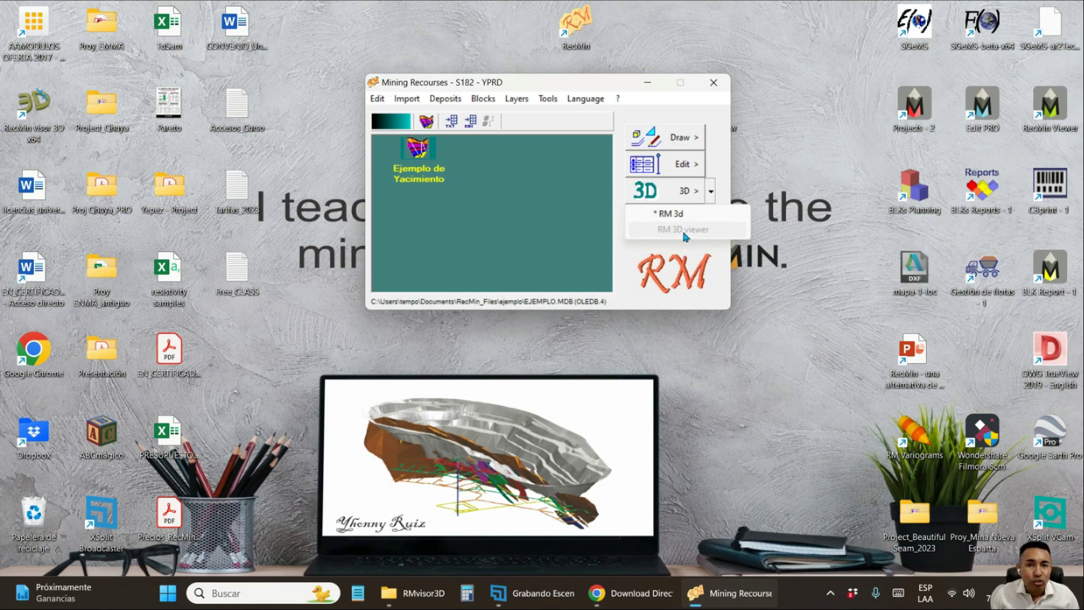
click(709, 210)
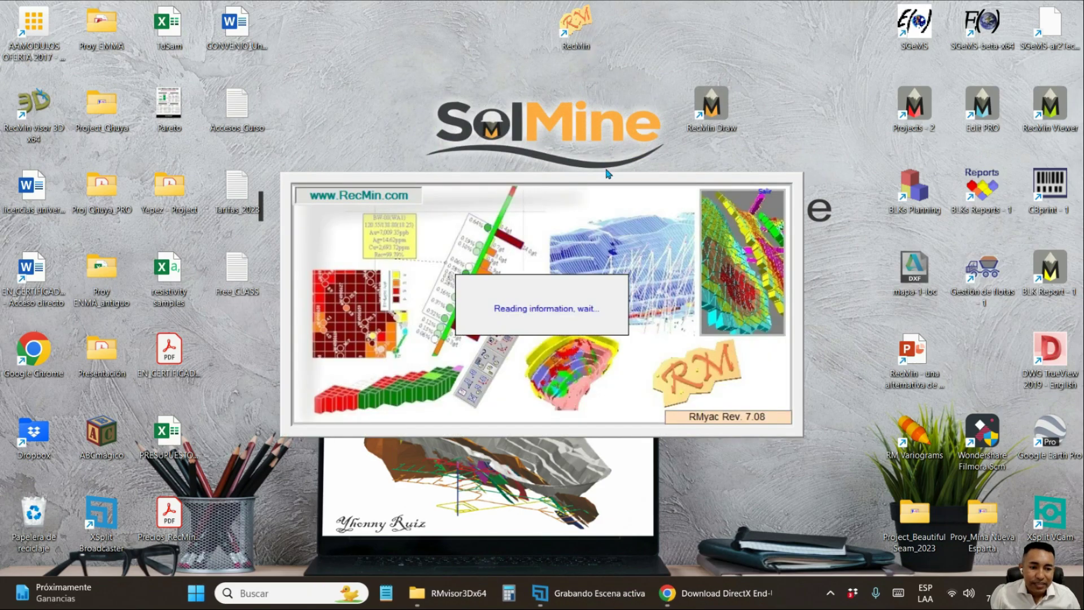
Step: Choose RM 3D viewer from RecMin's 3D options for the Ejemplo de Yacimiento project
click(490, 192)
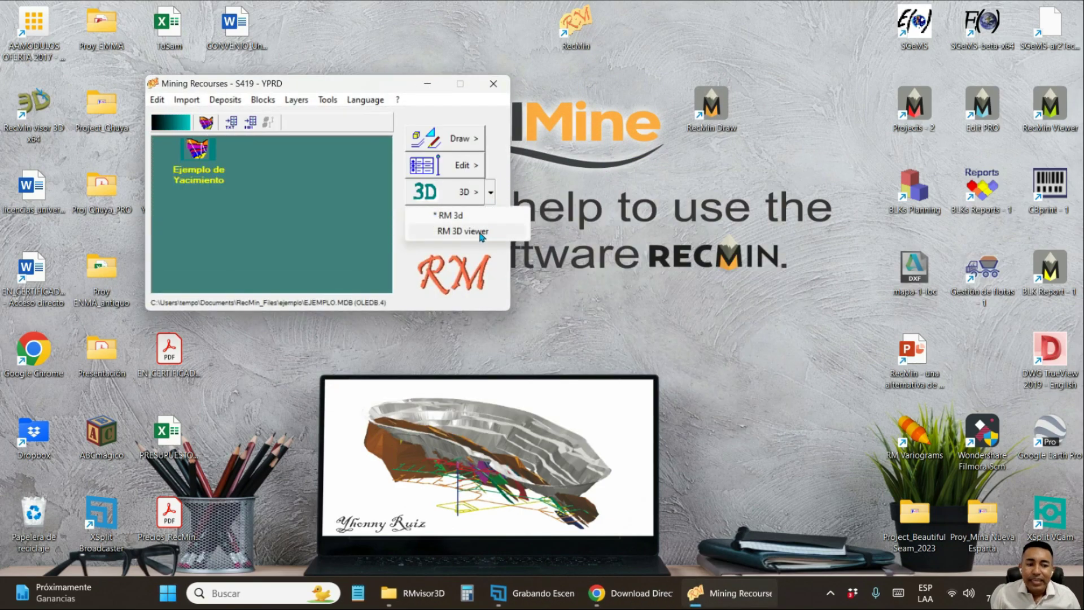
click(477, 236)
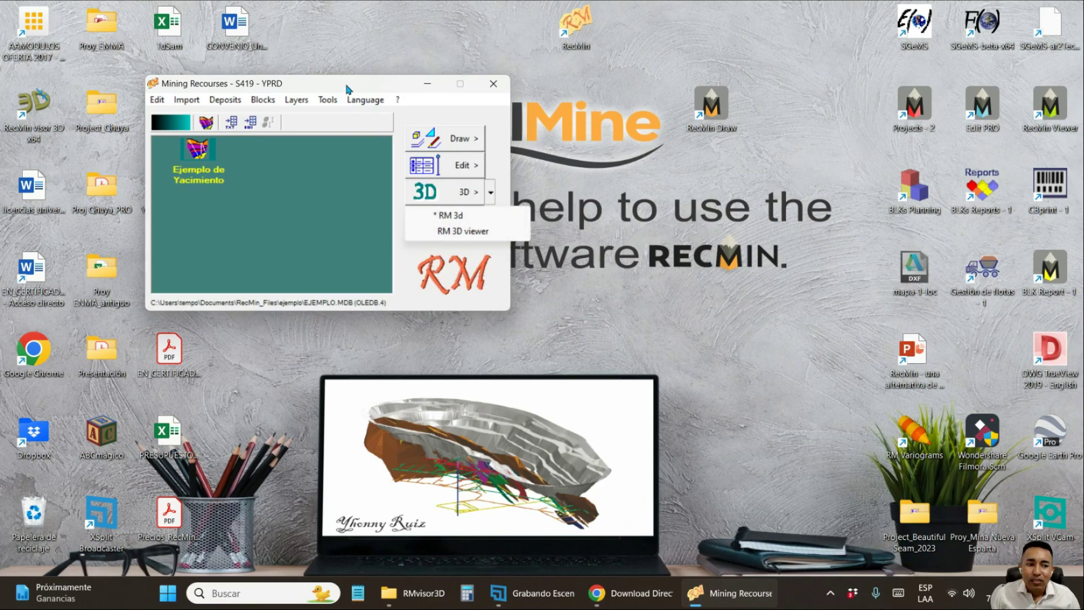
click(658, 214)
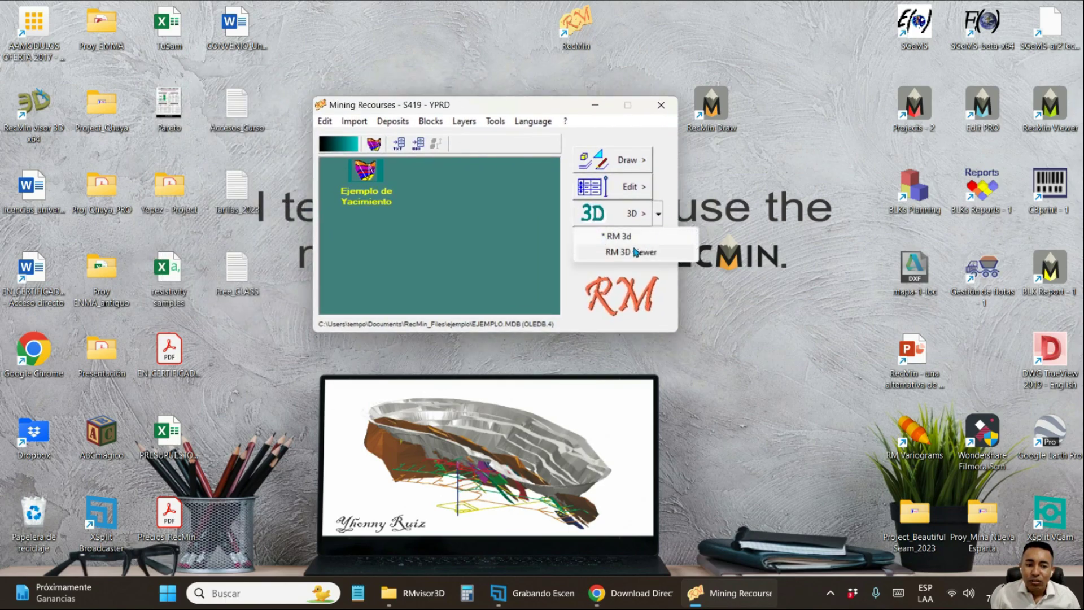
click(630, 252)
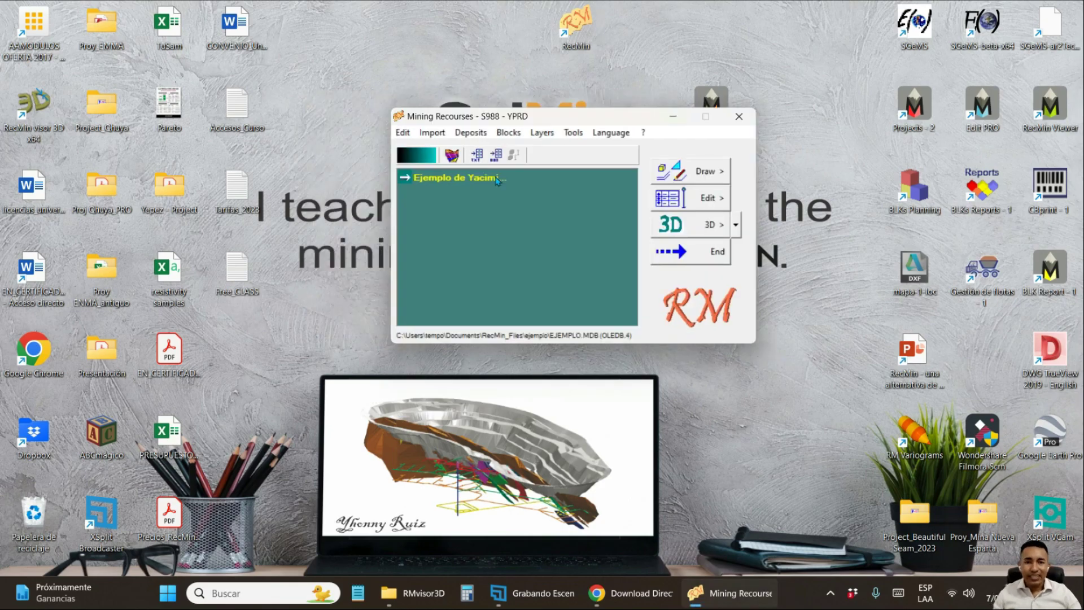